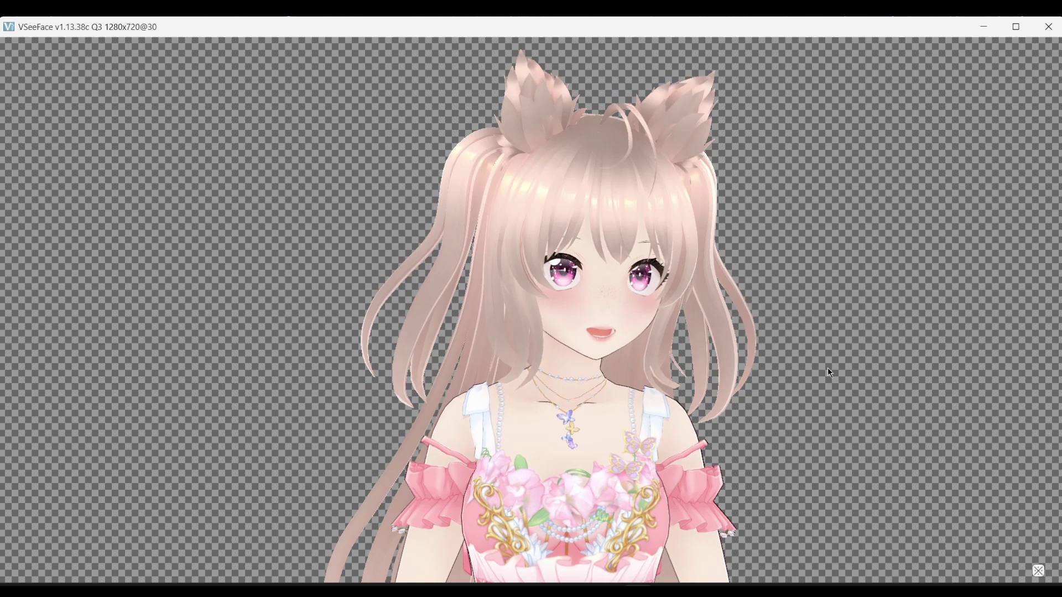
Open VSeeFace's general settings from the control panel's settings categories.
mouse_move(1021, 542)
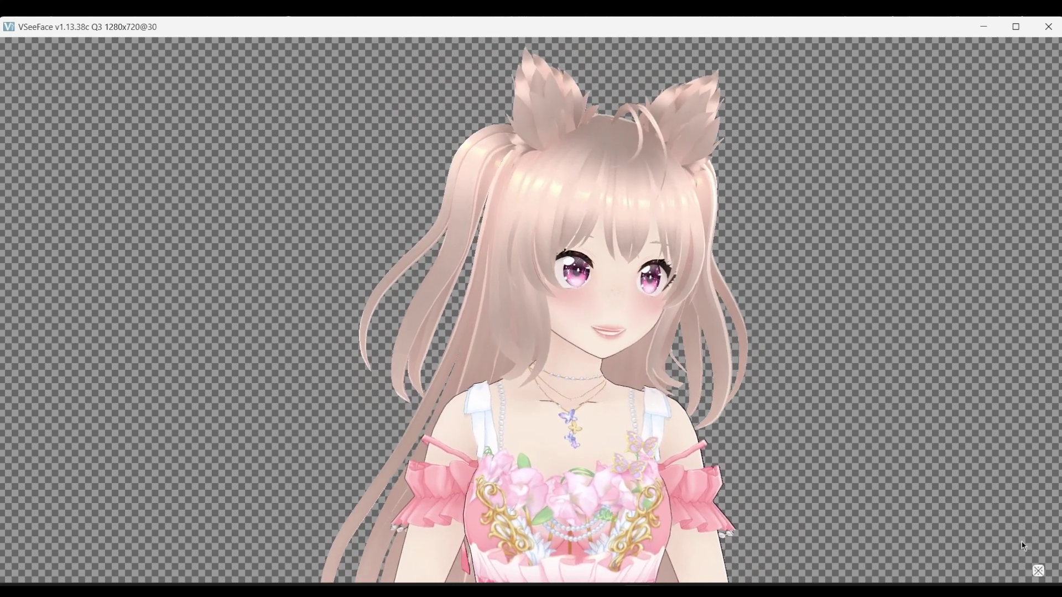
mouse_move(1039, 572)
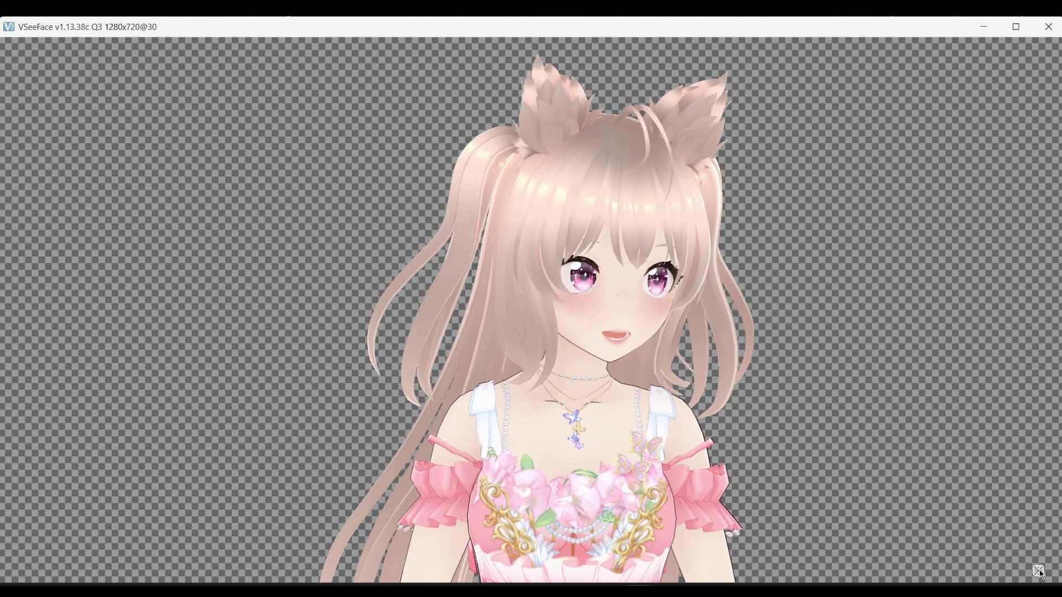
click(1038, 572)
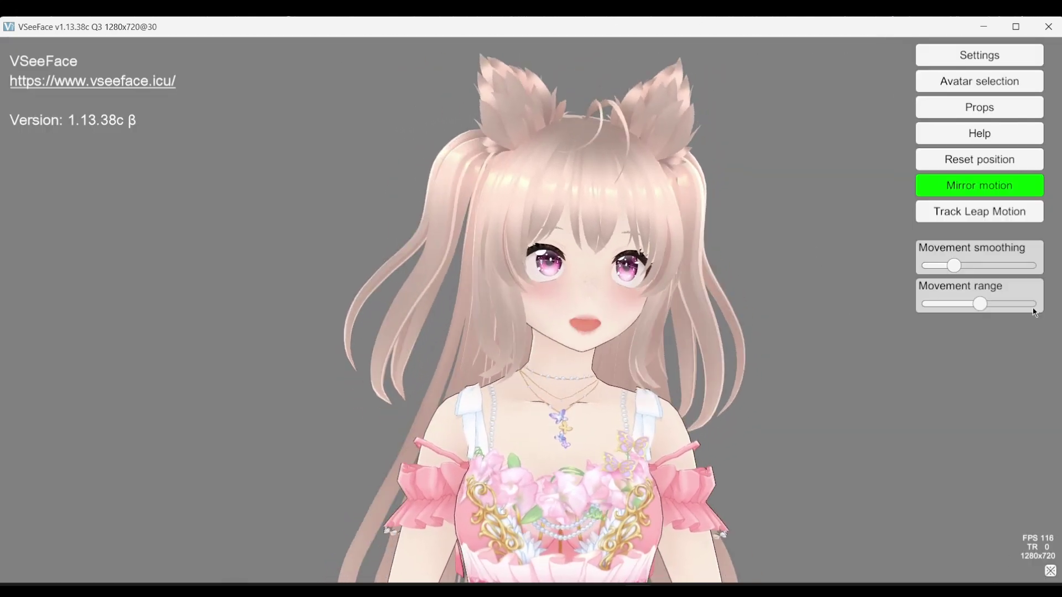
click(980, 58)
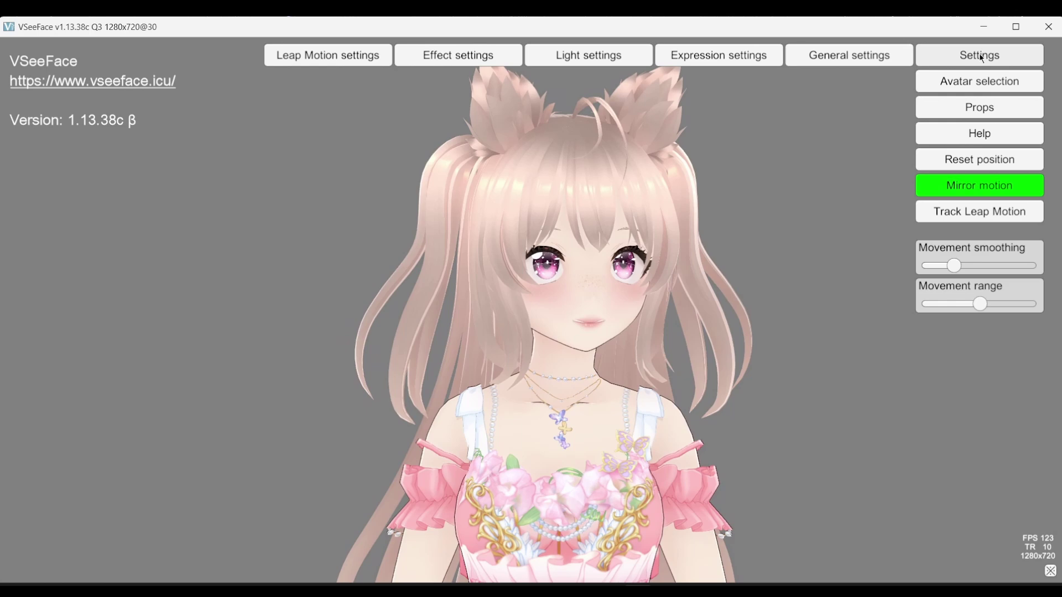
click(875, 56)
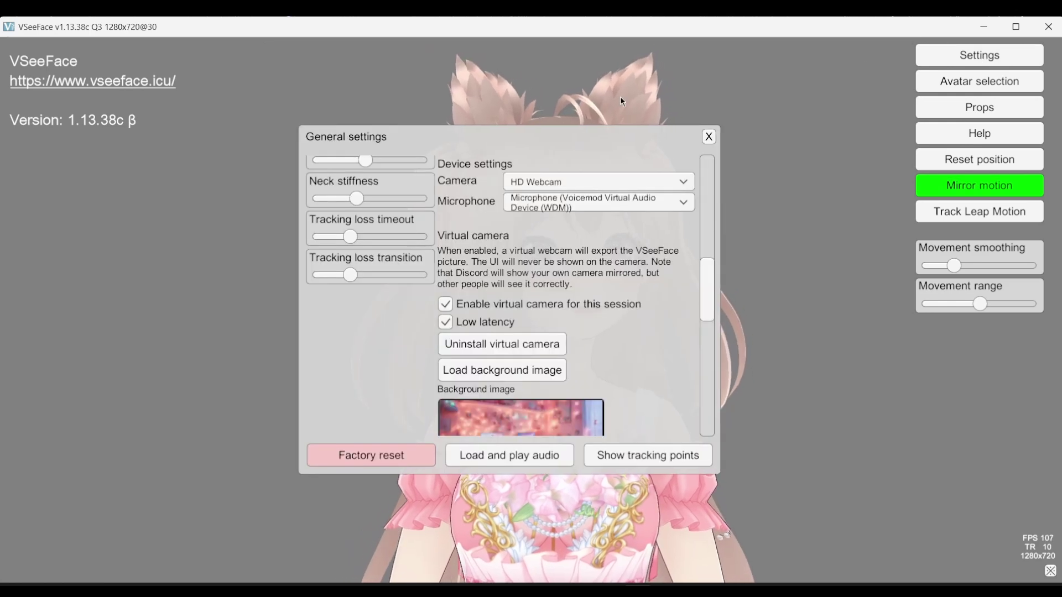
Move the general settings dialog to the left beside the avatar.
drag(557, 138, 191, 138)
mouse_move(342, 268)
mouse_down()
mouse_move(339, 166)
mouse_move(338, 260)
mouse_up()
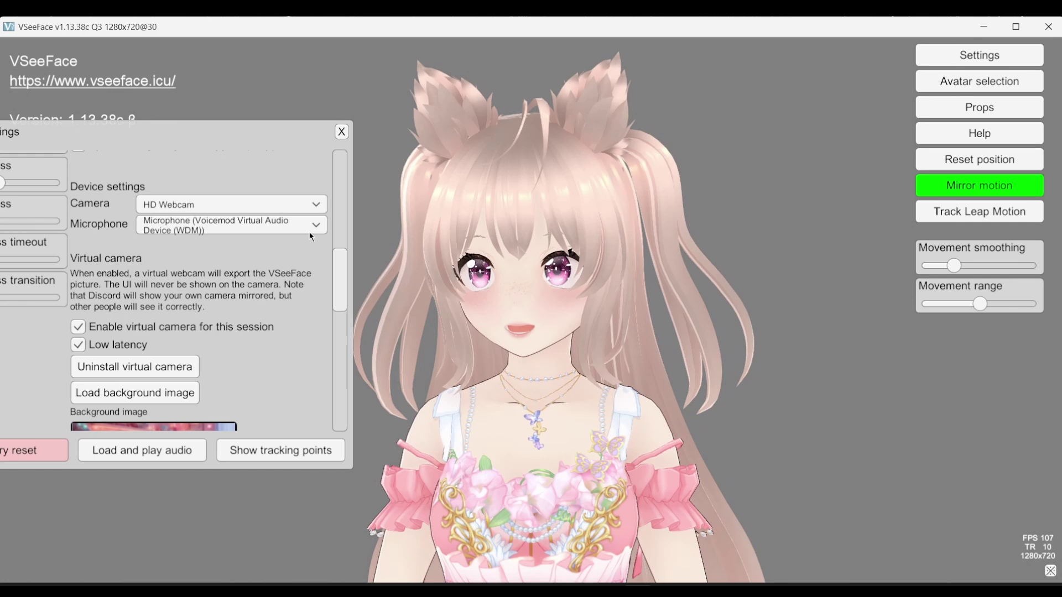
drag(273, 132, 306, 132)
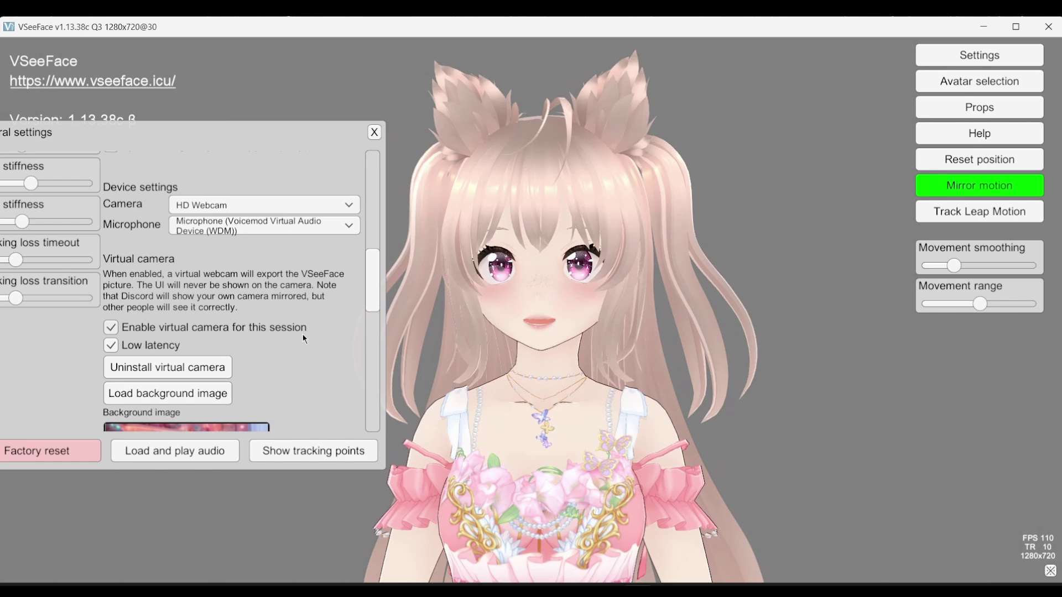
Approve the virtual camera uninstall in User Account Control and dismiss the RegSvr32 success message.
scroll(293, 315, down, 3)
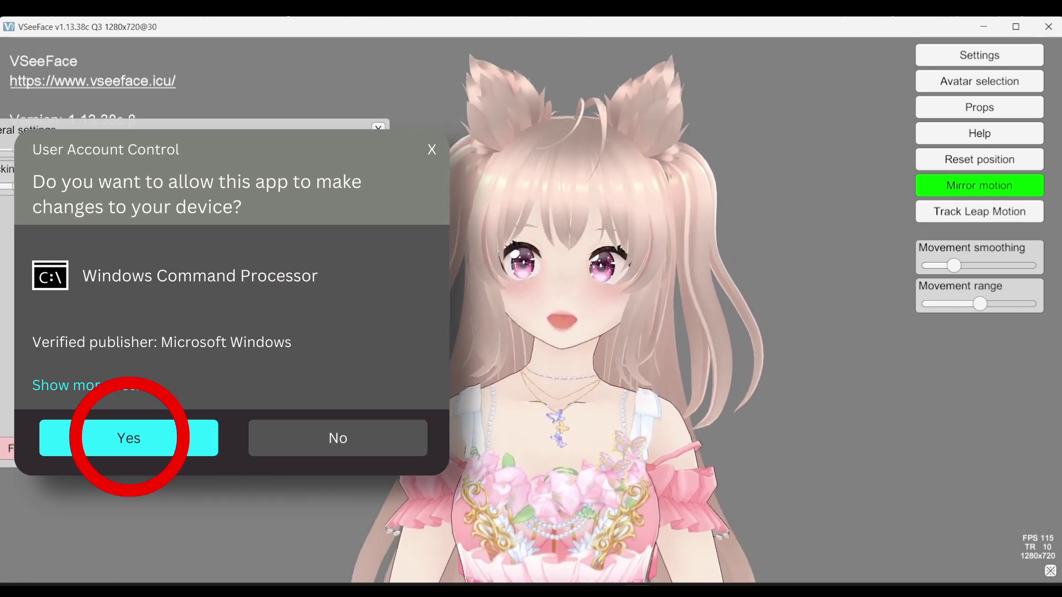
click(129, 438)
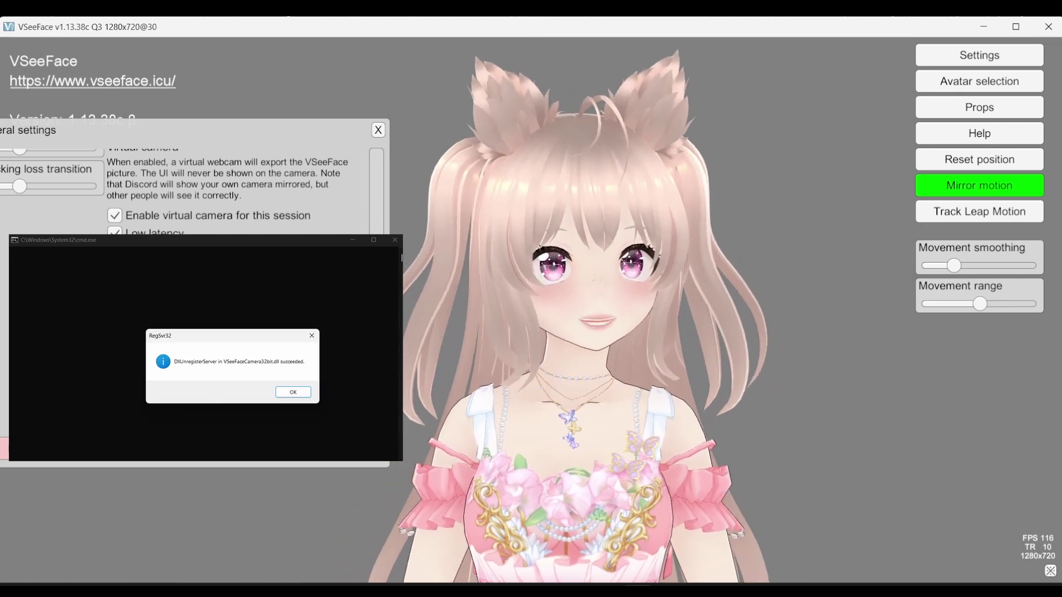
click(293, 392)
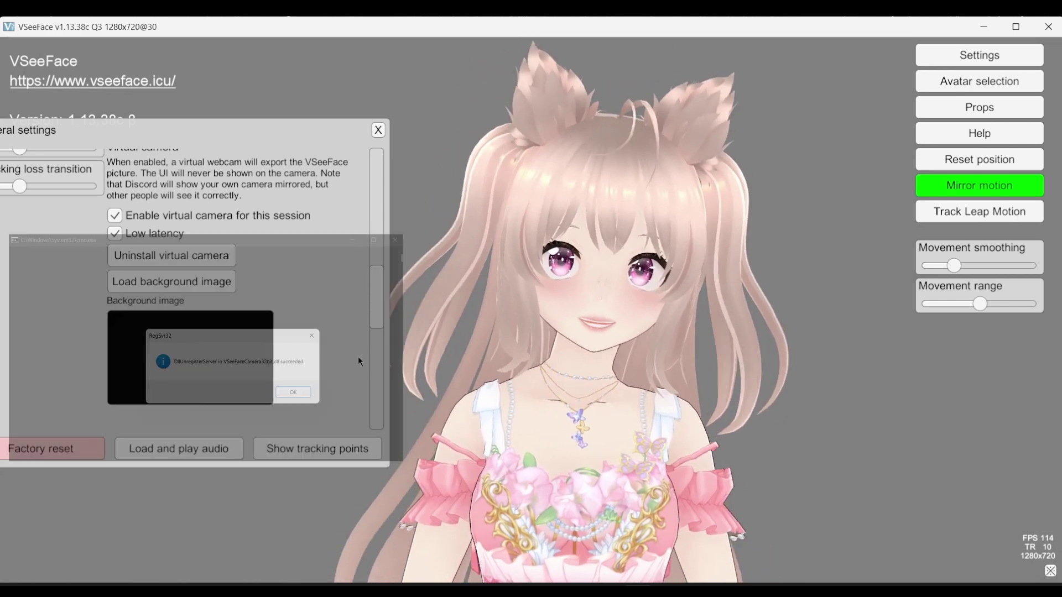
Close VSeeFace's general settings dialog.
scroll(332, 354, up, 3)
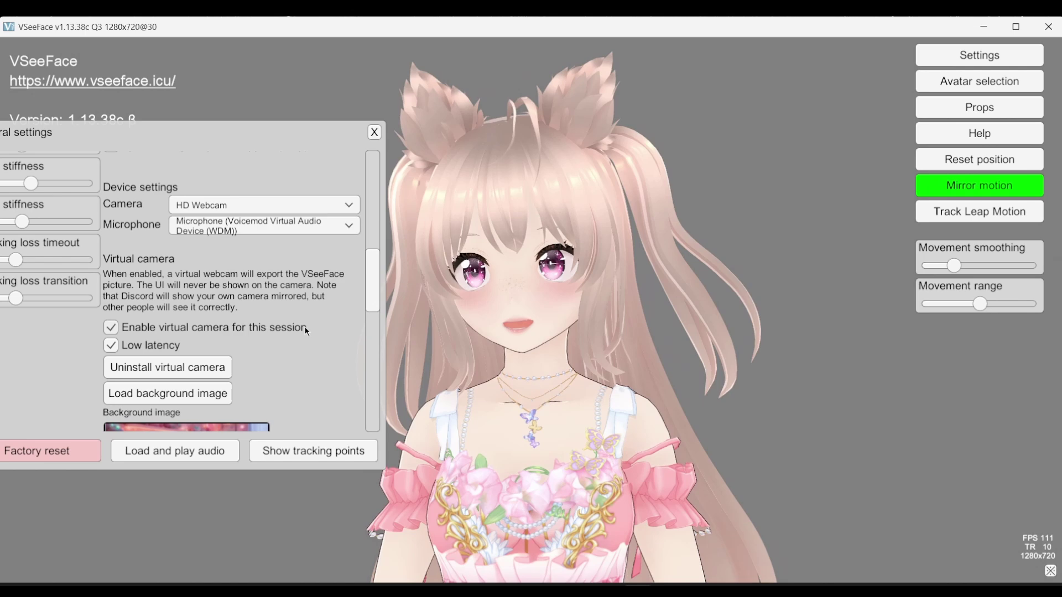
scroll(230, 258, down, 3)
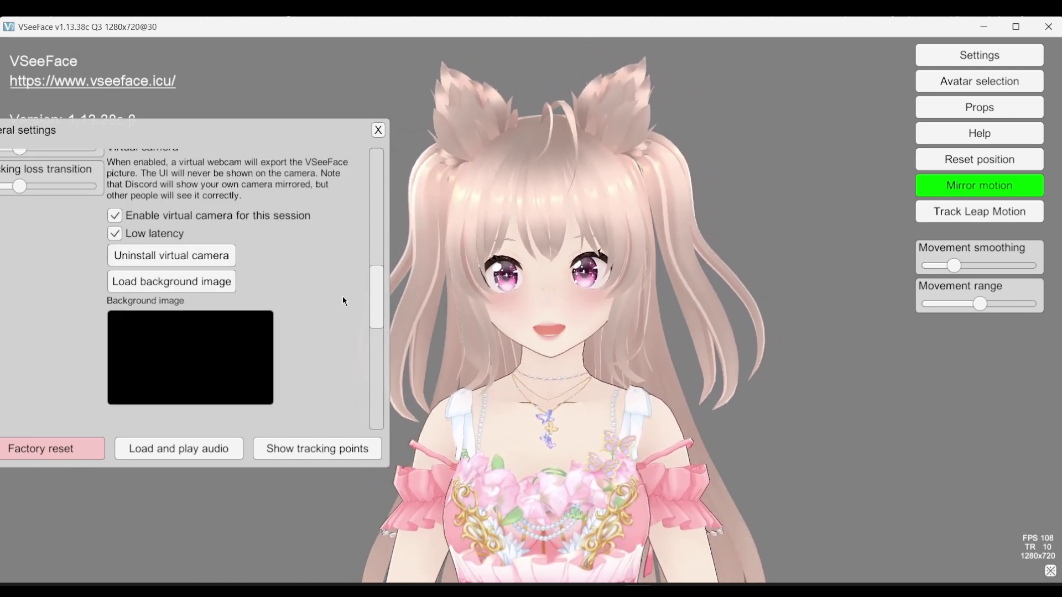
mouse_move(376, 299)
mouse_down()
mouse_move(377, 427)
mouse_move(390, 299)
mouse_up()
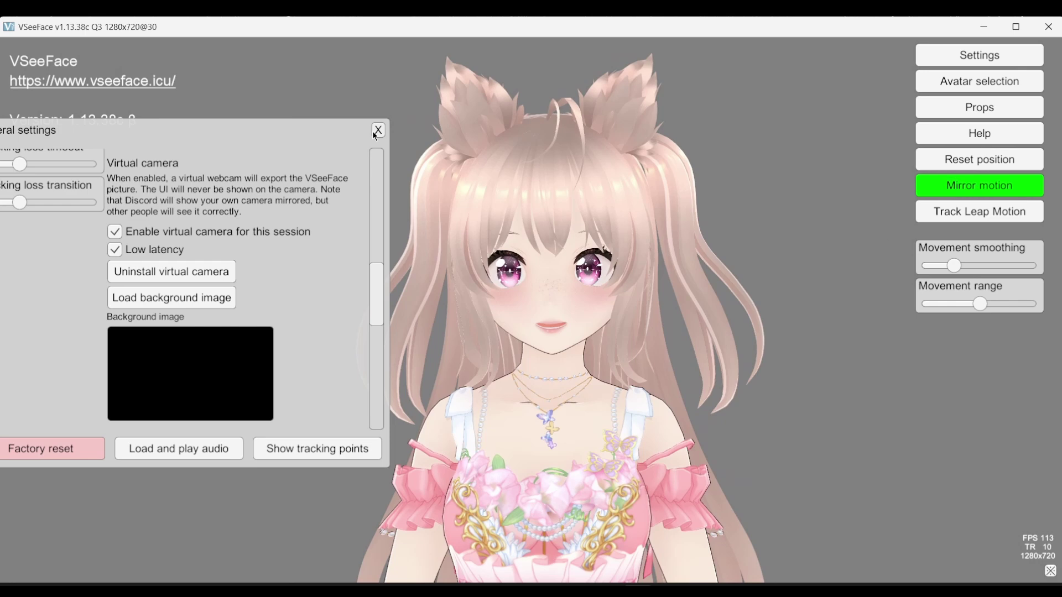
click(379, 131)
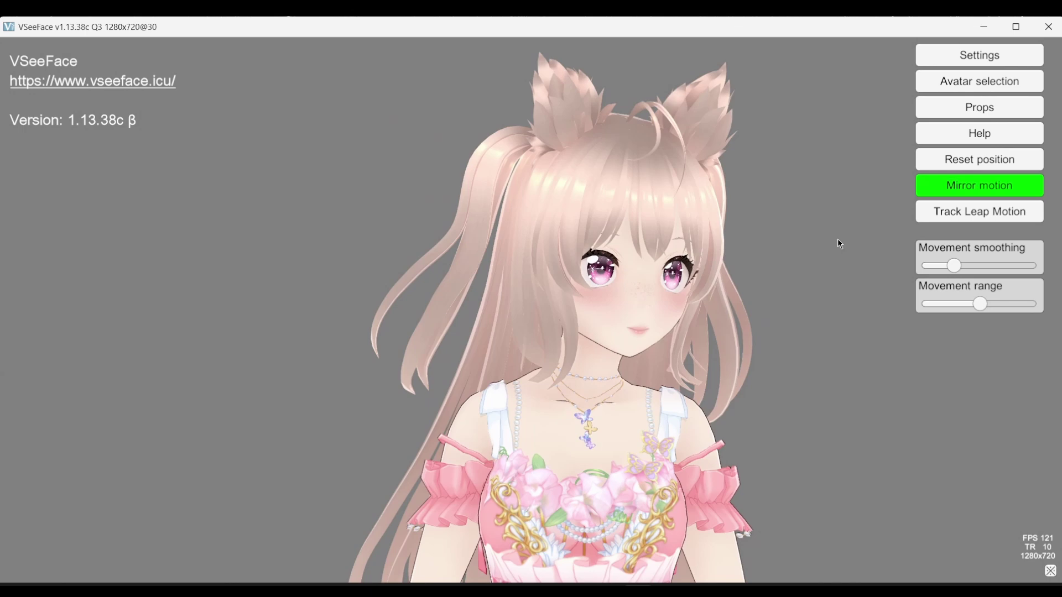
Bring up the Discord call, check the camera device list, and disconnect from voice.
mouse_move(545, 592)
click(509, 501)
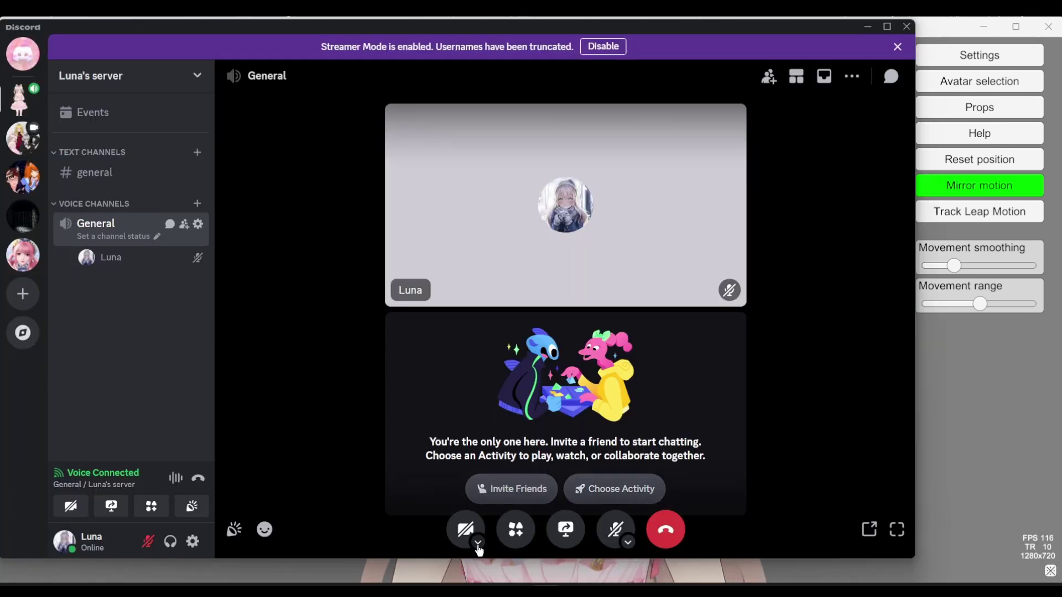
click(478, 544)
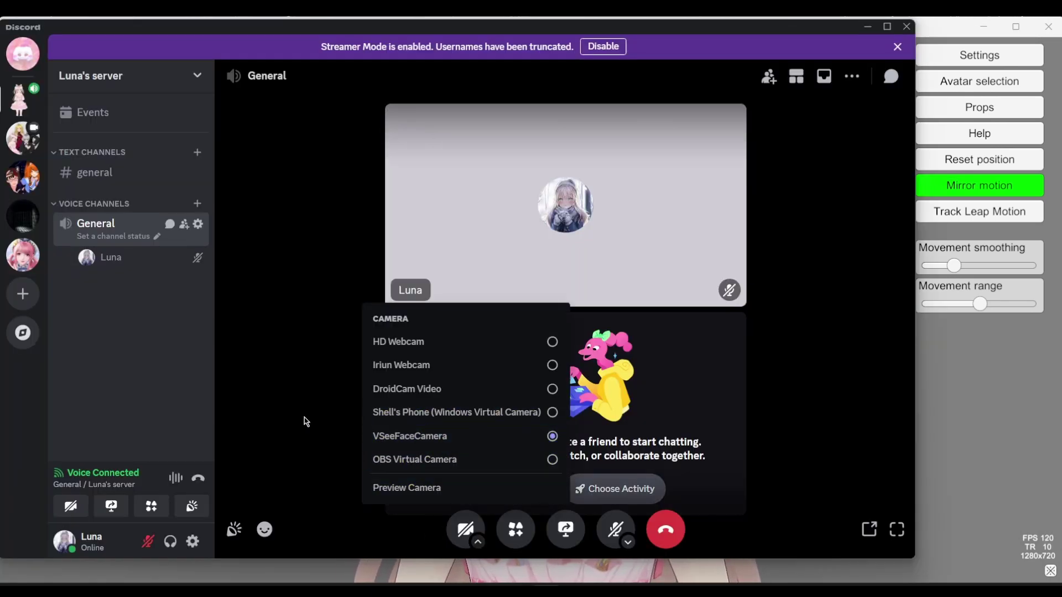
click(304, 395)
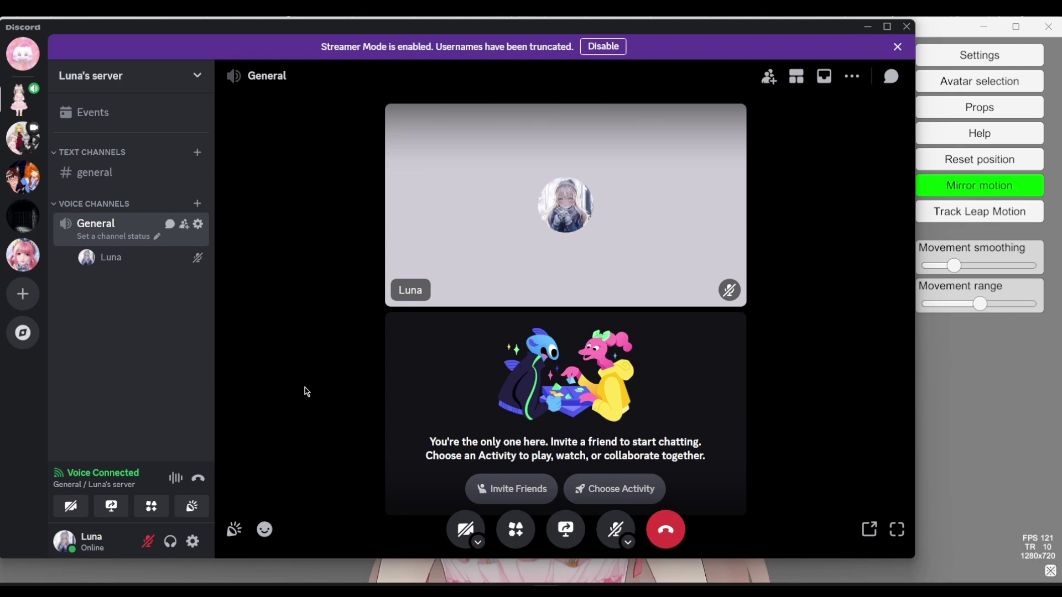
click(666, 529)
Quit Discord from its tray icon, then relaunch it from the tray.
key(alt+Tab)
click(747, 563)
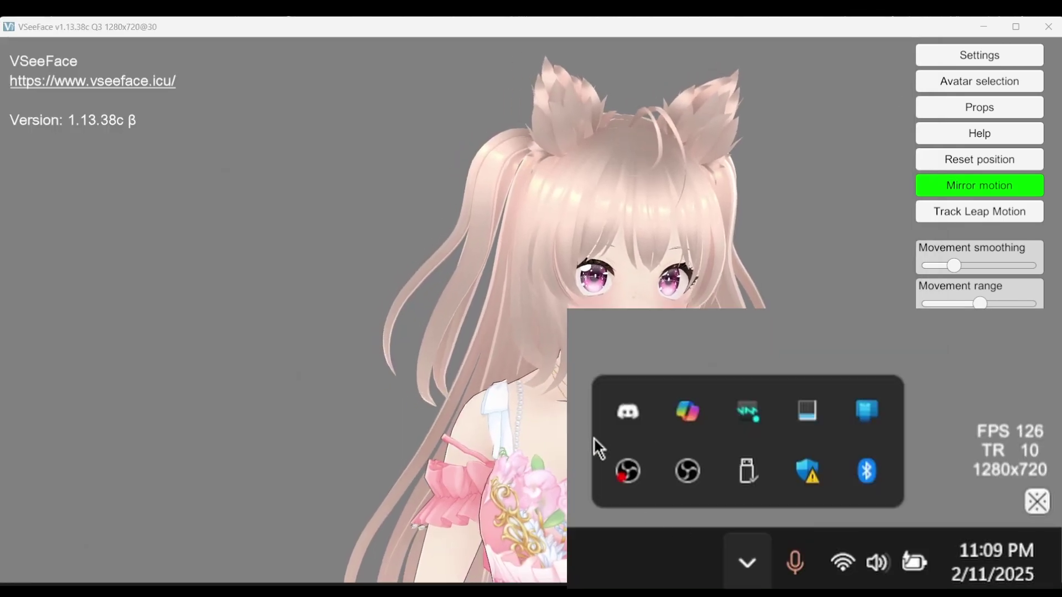
right_click(623, 414)
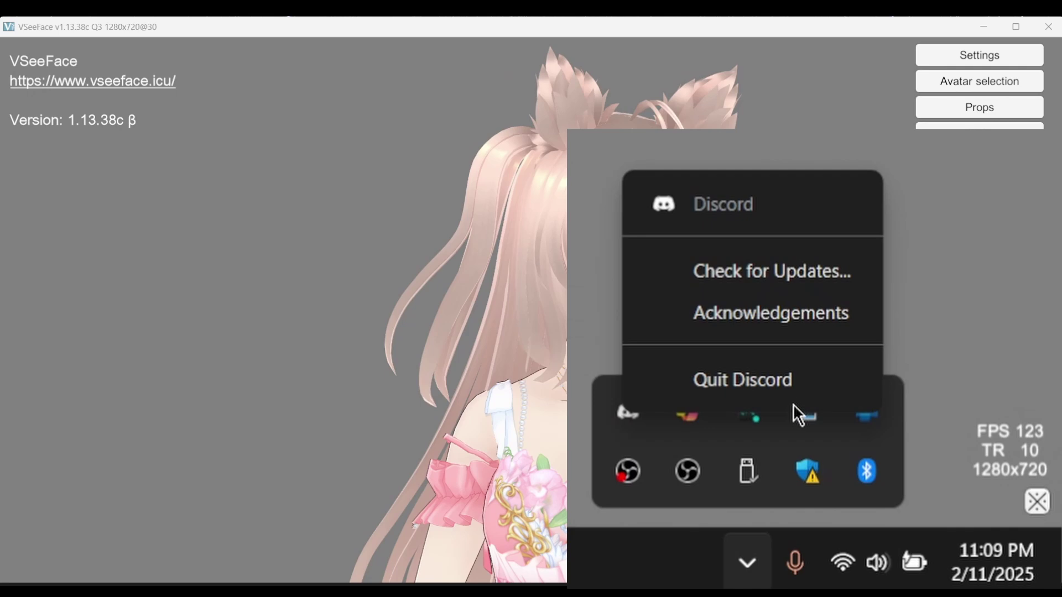
click(790, 387)
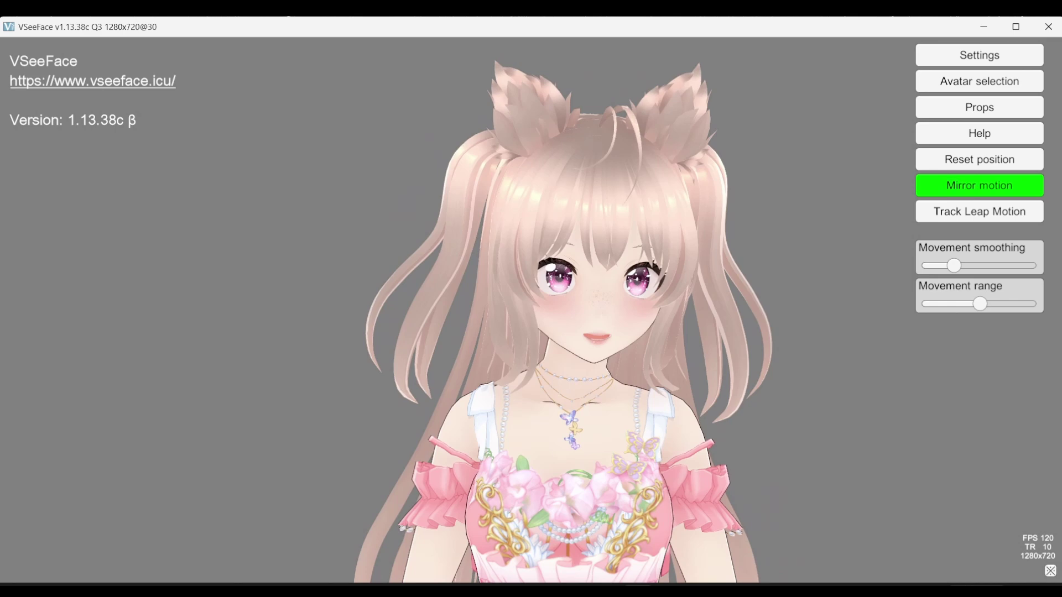
click(916, 590)
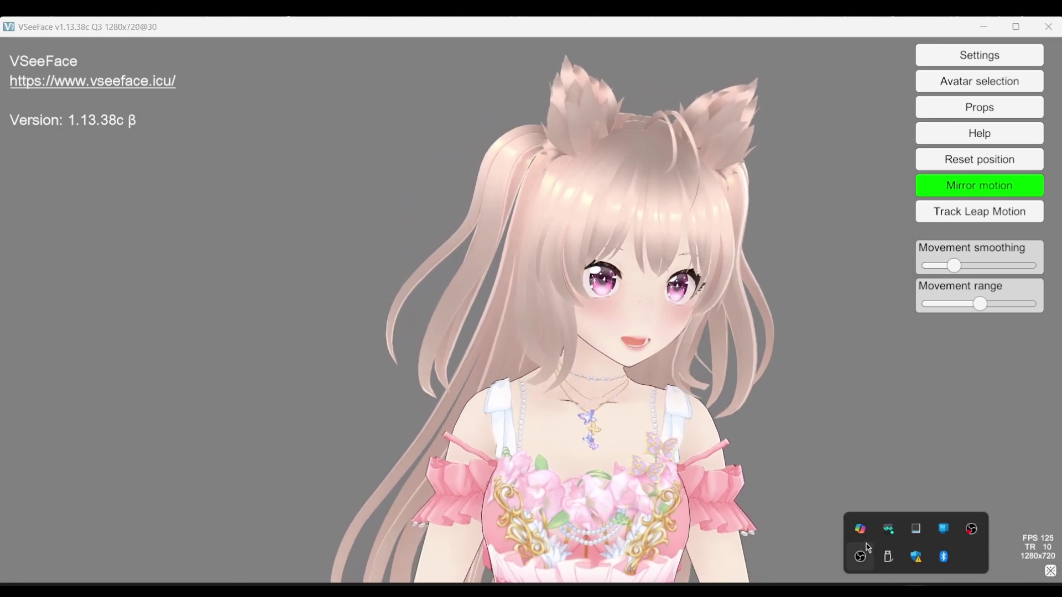
click(863, 552)
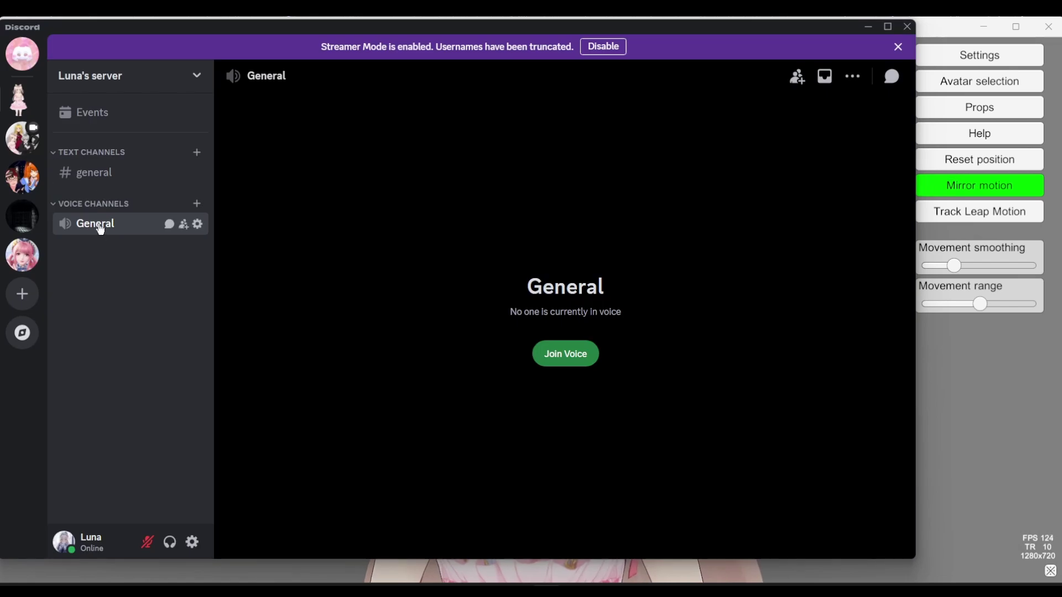
Rejoin the General voice channel with VSeeFaceCamera as the video source, then minimize Discord.
click(100, 229)
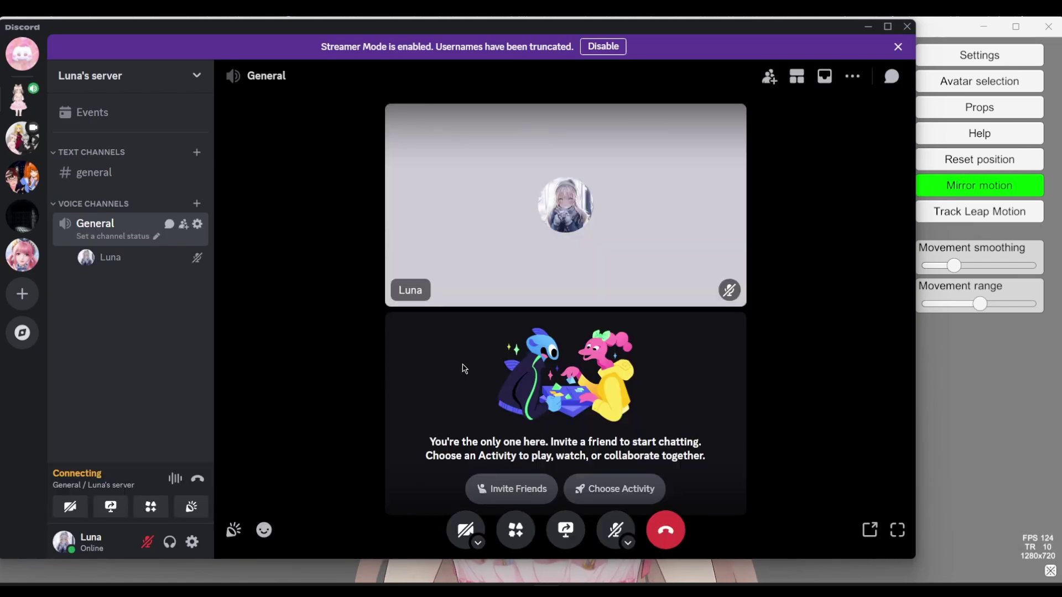
click(477, 545)
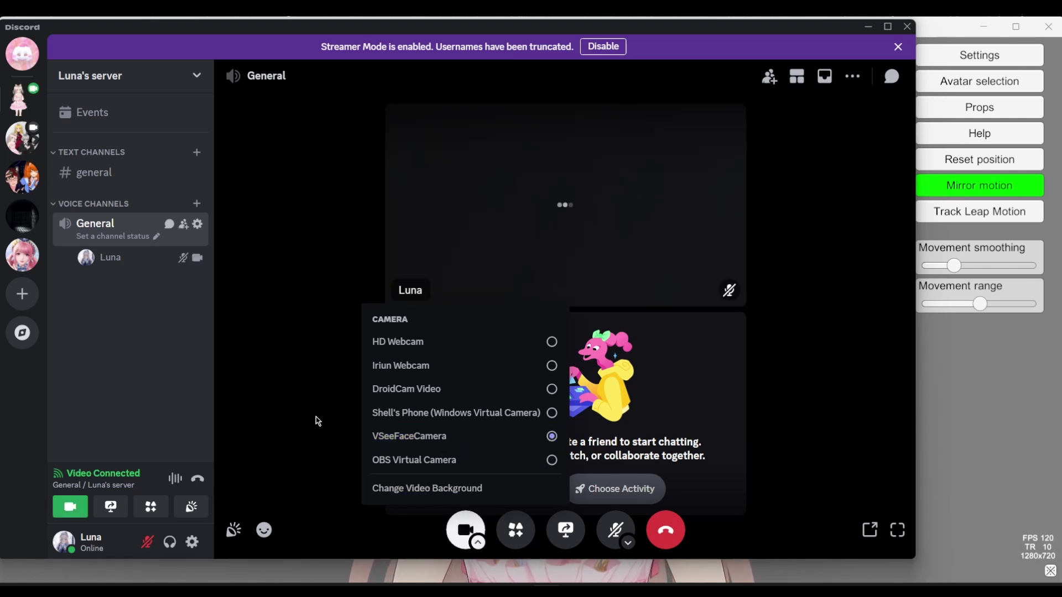
click(328, 379)
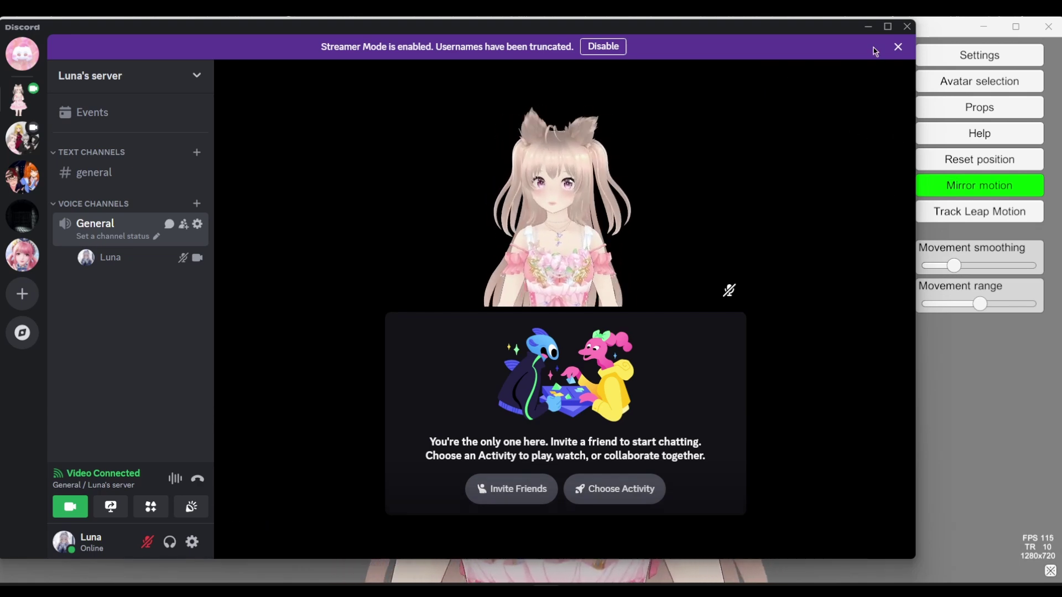
click(870, 27)
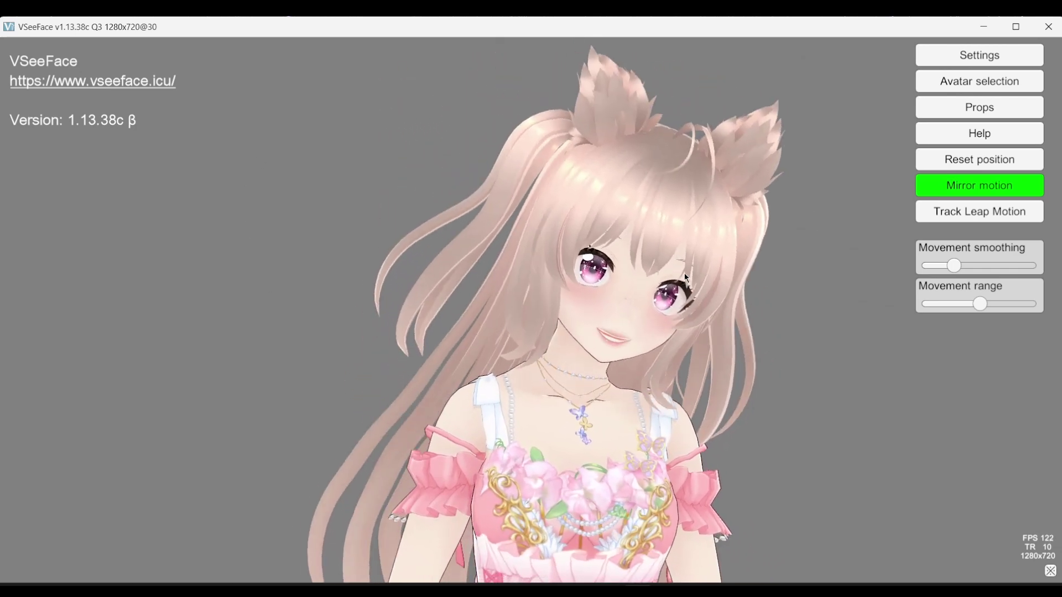
Load the LunaRoom image as VSeeFace's background in general settings.
click(943, 55)
click(868, 55)
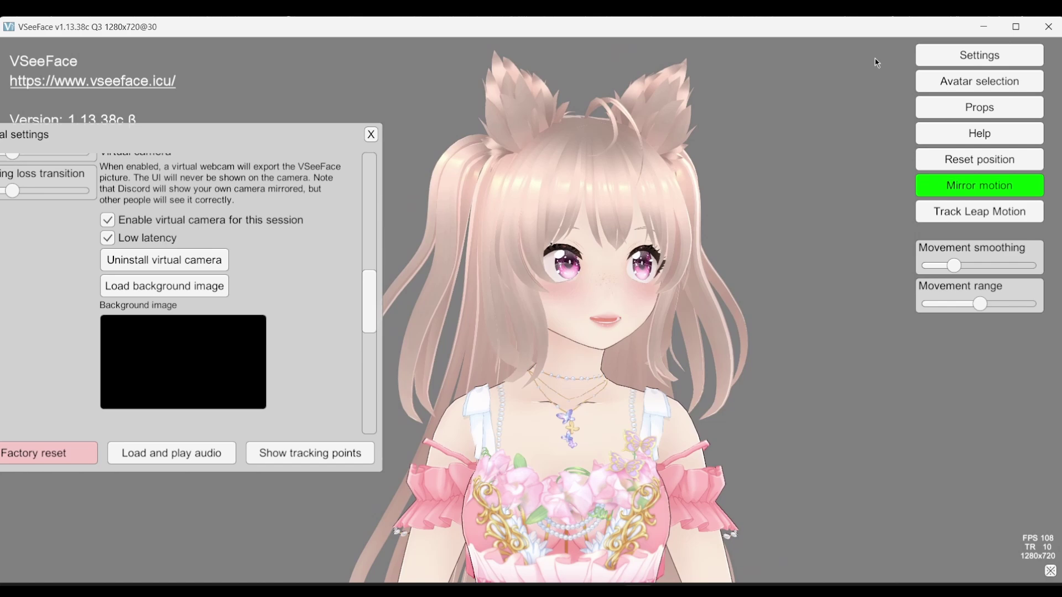
click(144, 287)
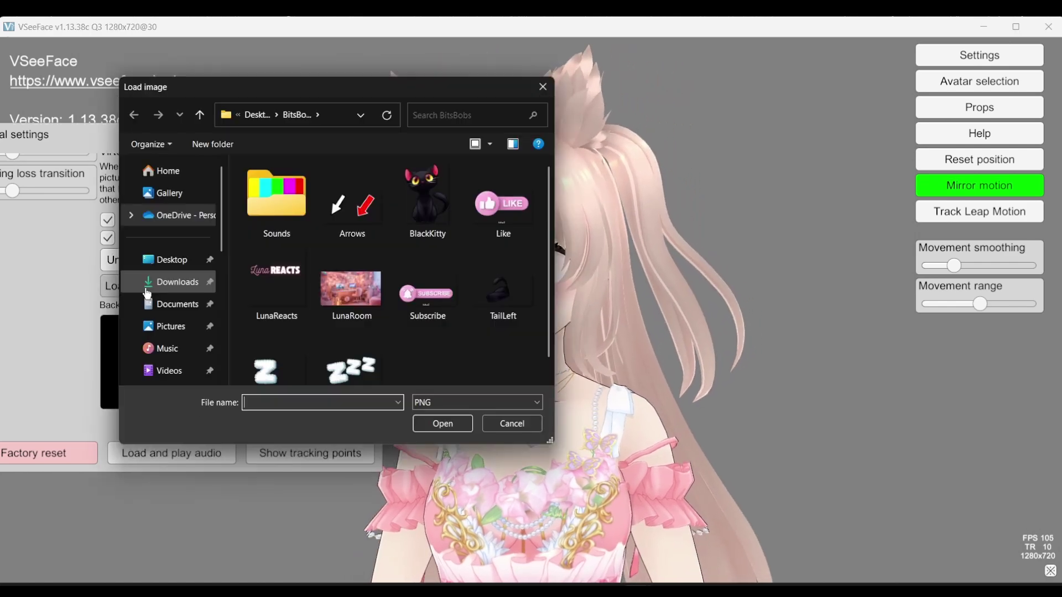
click(375, 291)
click(442, 422)
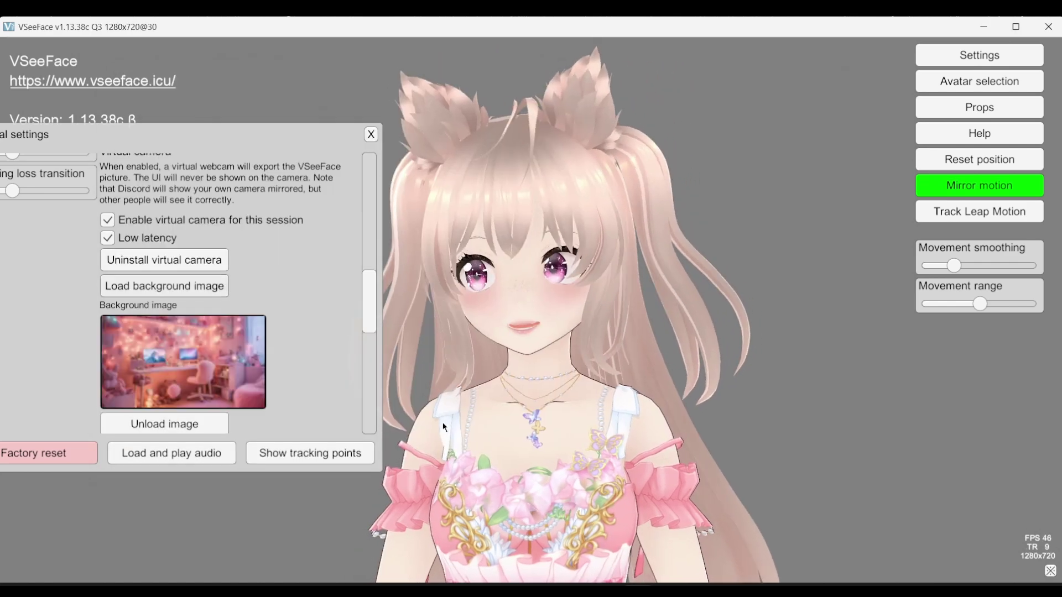
Close the settings, minimize VSeeFace, and return to the Discord call.
click(370, 135)
click(983, 27)
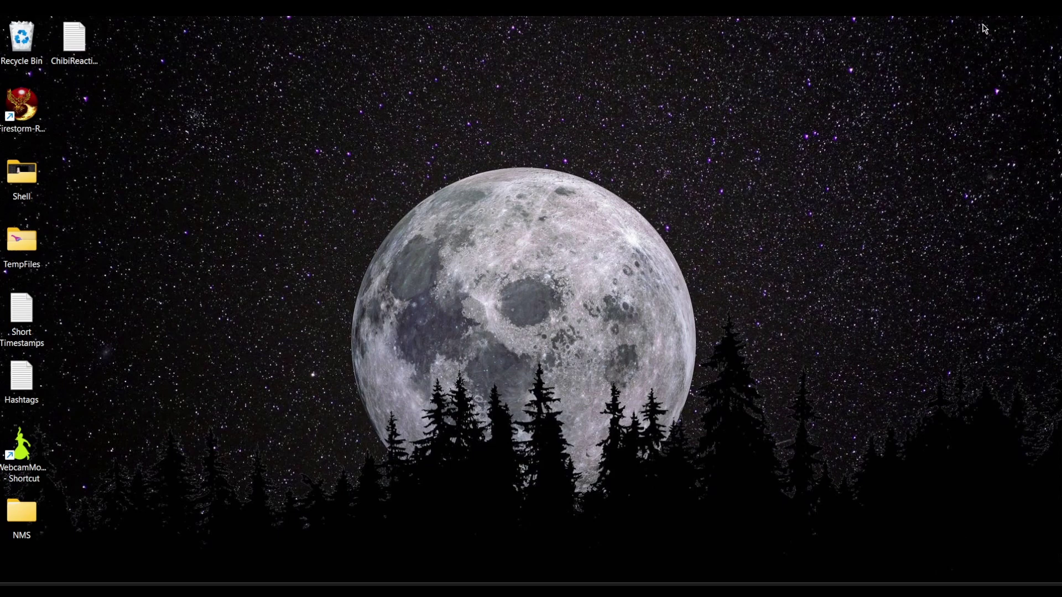
key(alt+Tab)
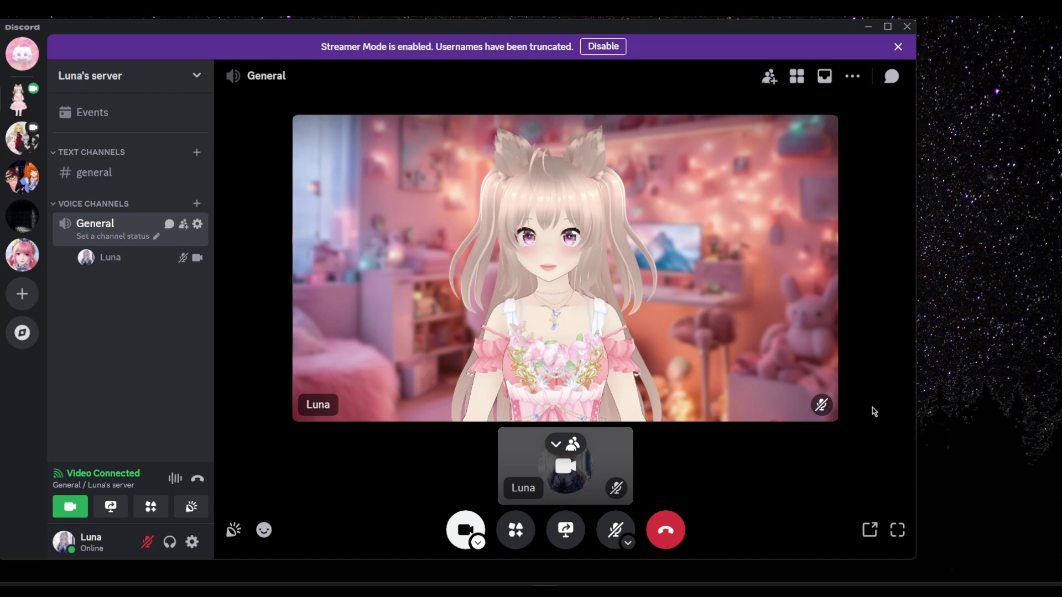
Turn off the camera and disconnect from the General voice call in Discord.
click(618, 588)
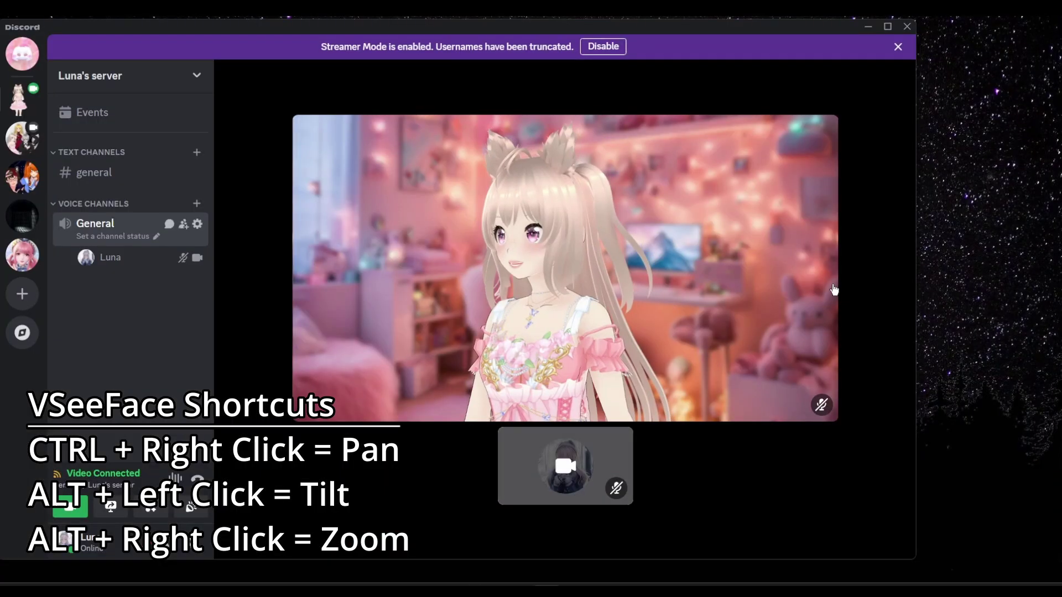
mouse_move(802, 307)
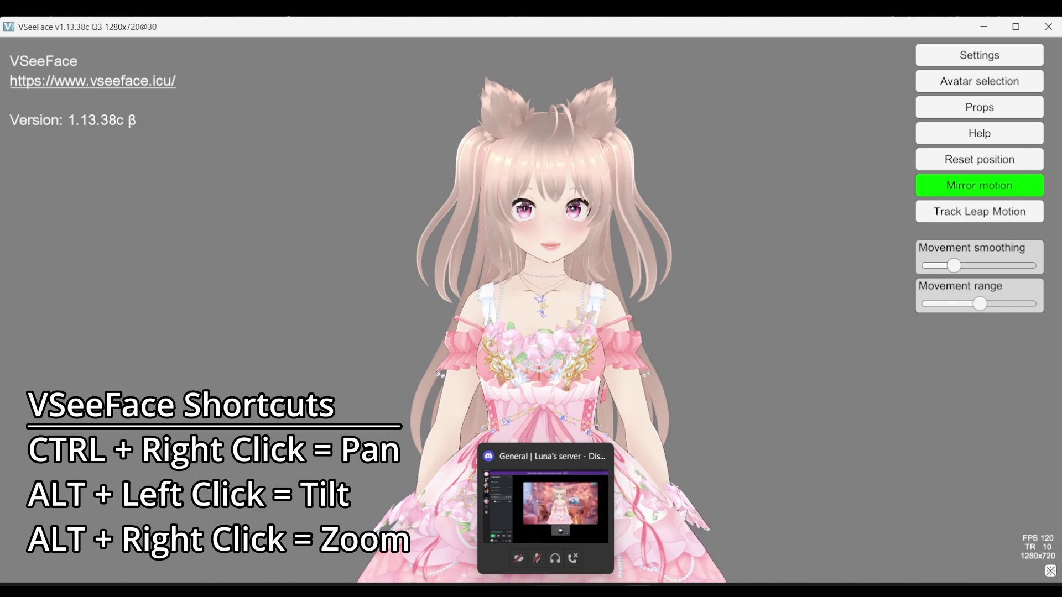
click(545, 506)
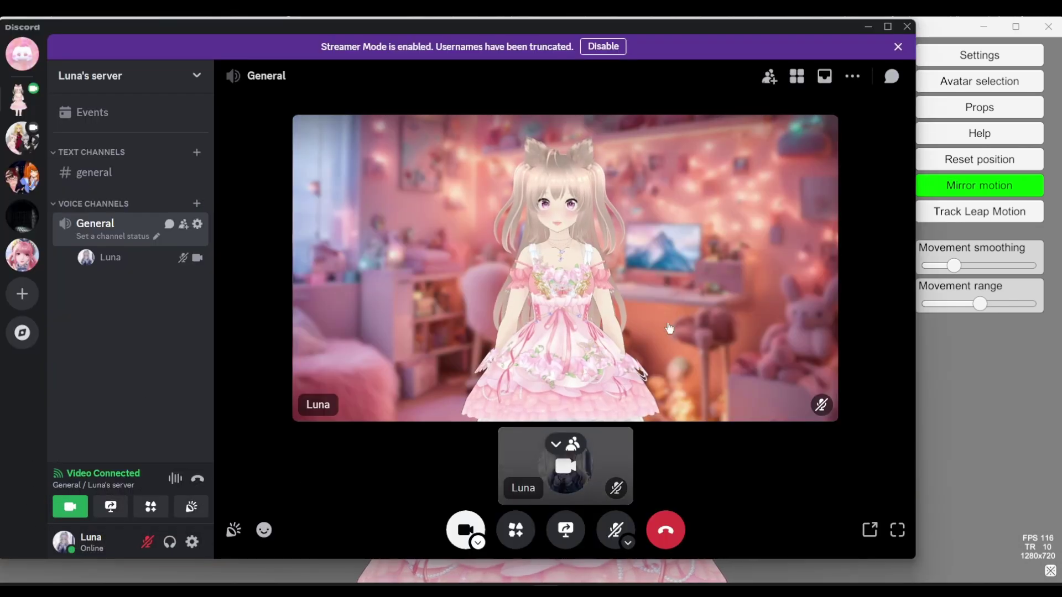
click(485, 539)
click(666, 530)
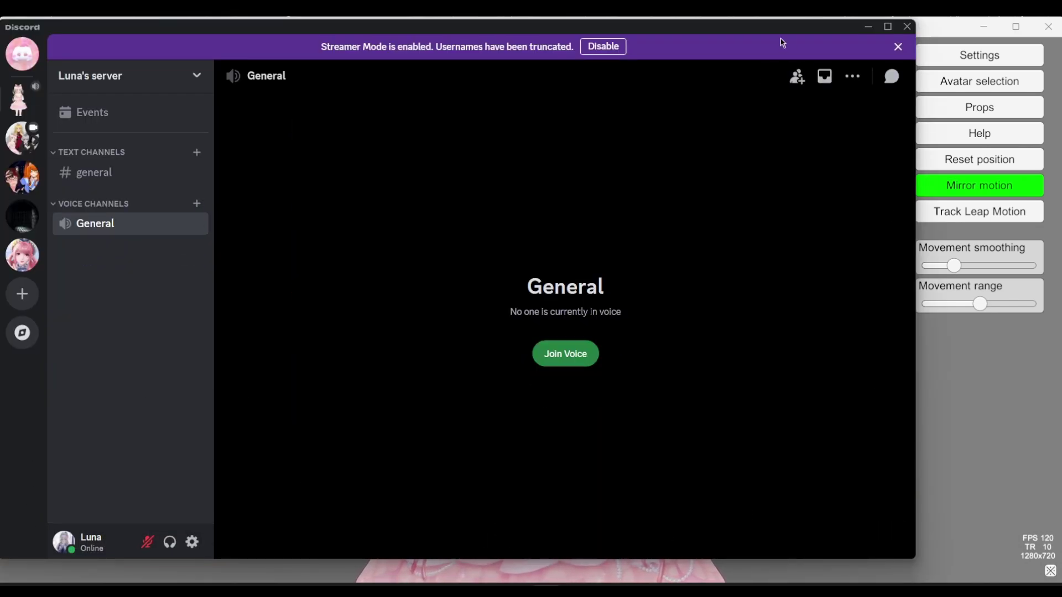
Minimize Discord and review VSeeFace's virtual camera options in general settings, then close them.
click(870, 28)
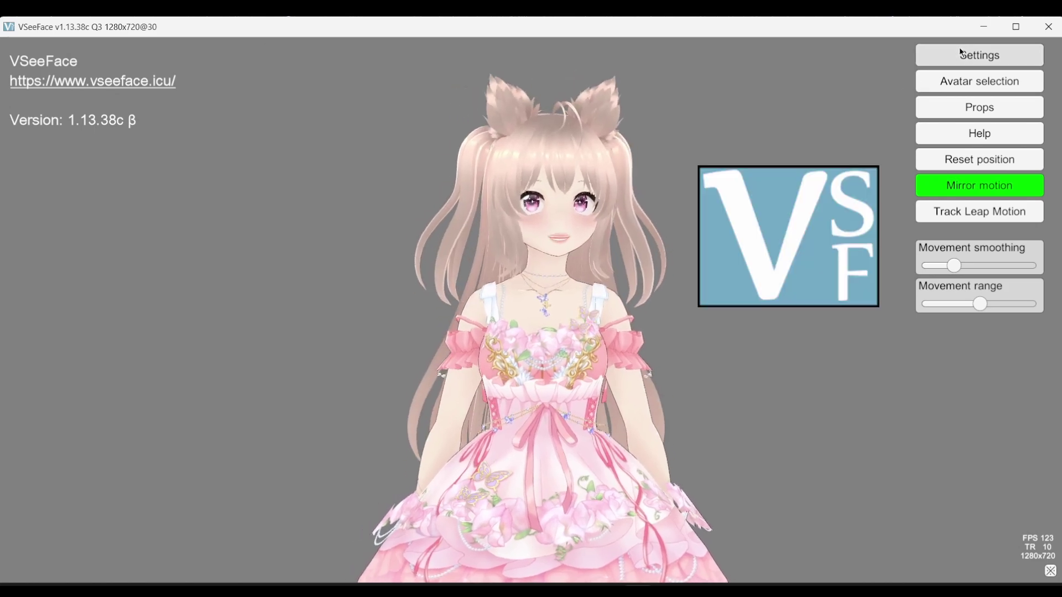
click(940, 54)
click(824, 55)
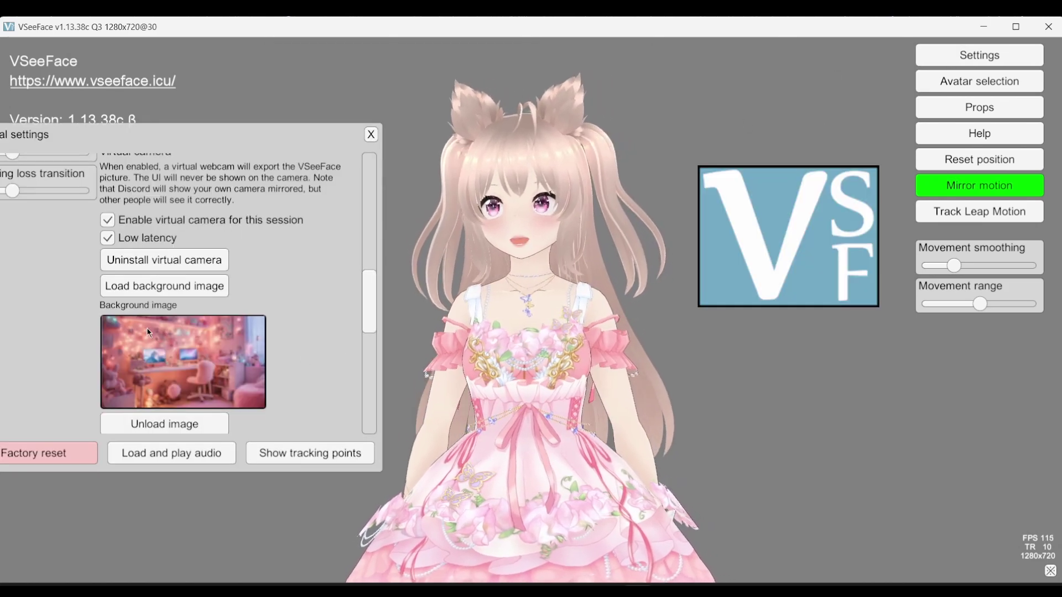
click(372, 135)
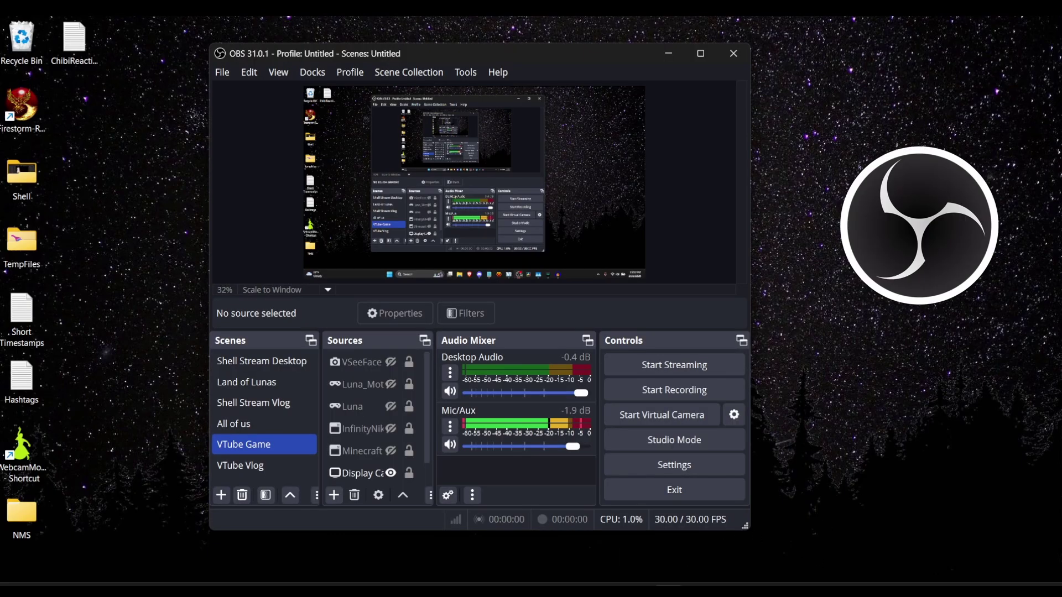
Unhide and select the Luna avatar source in OBS's VTube Game scene, then switch to Discord.
drag(547, 57, 569, 66)
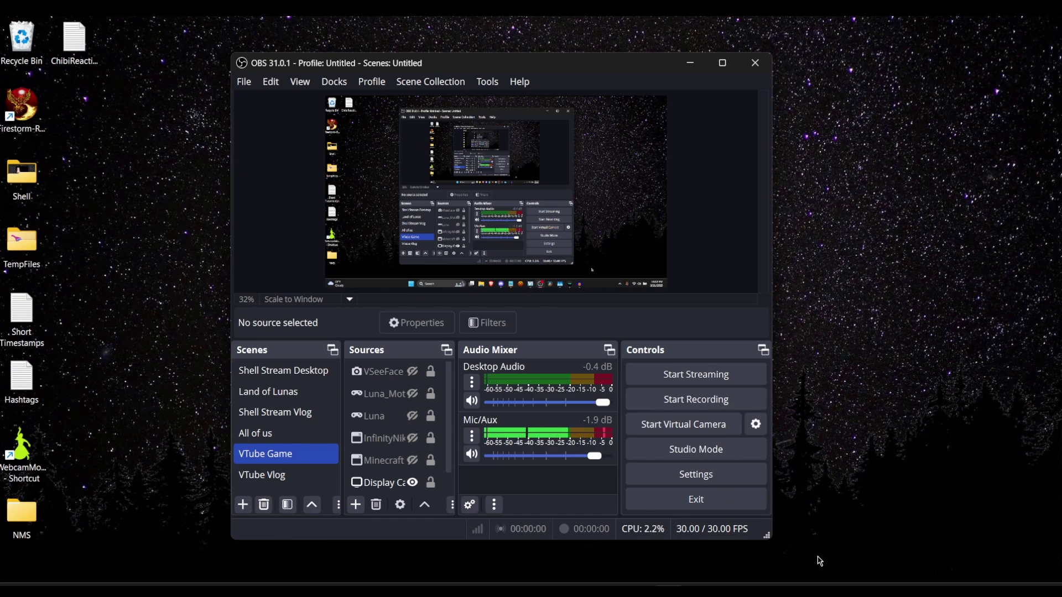
mouse_move(637, 590)
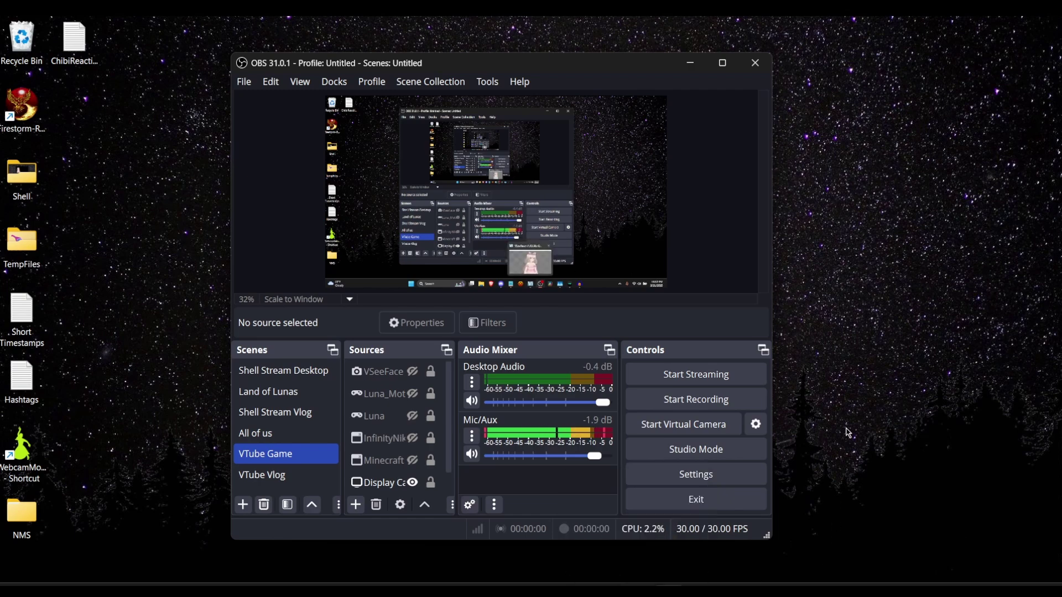
click(412, 416)
click(383, 371)
click(323, 217)
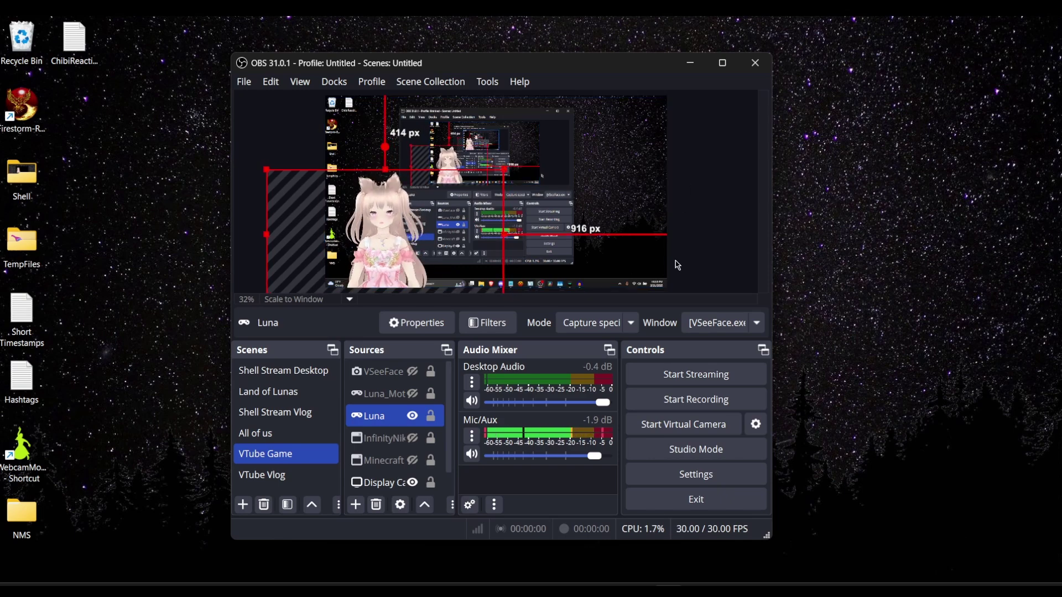
click(556, 584)
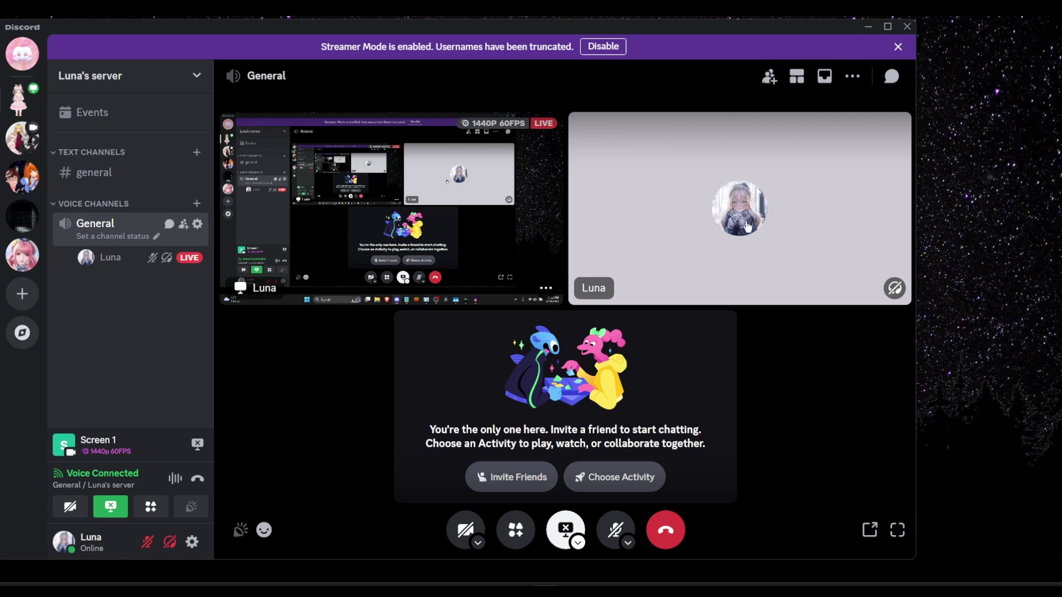
Turn the camera on in Discord's General call so the avatar video appears.
click(479, 545)
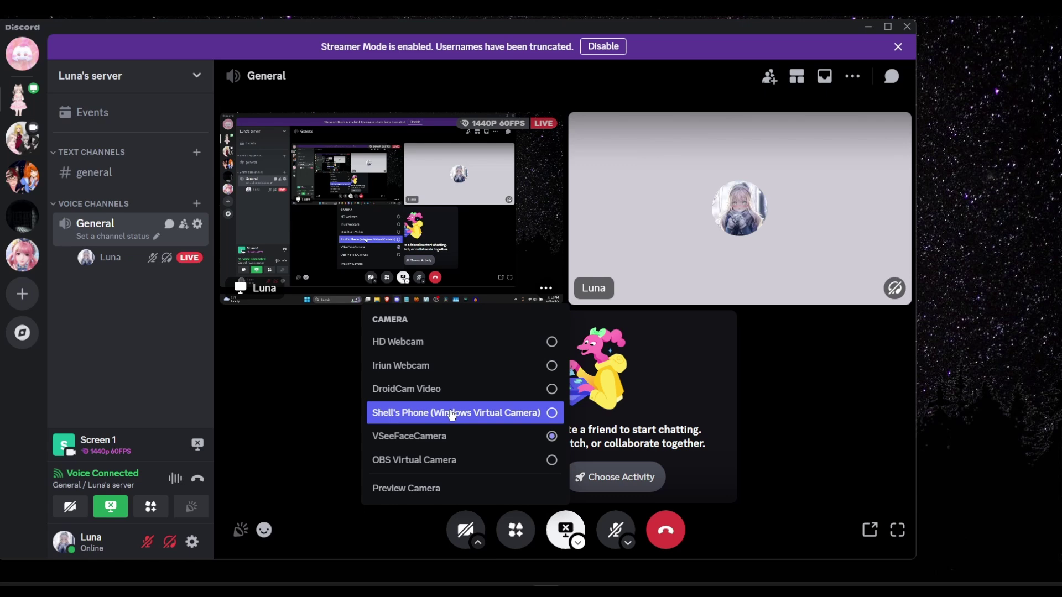
click(466, 530)
click(310, 413)
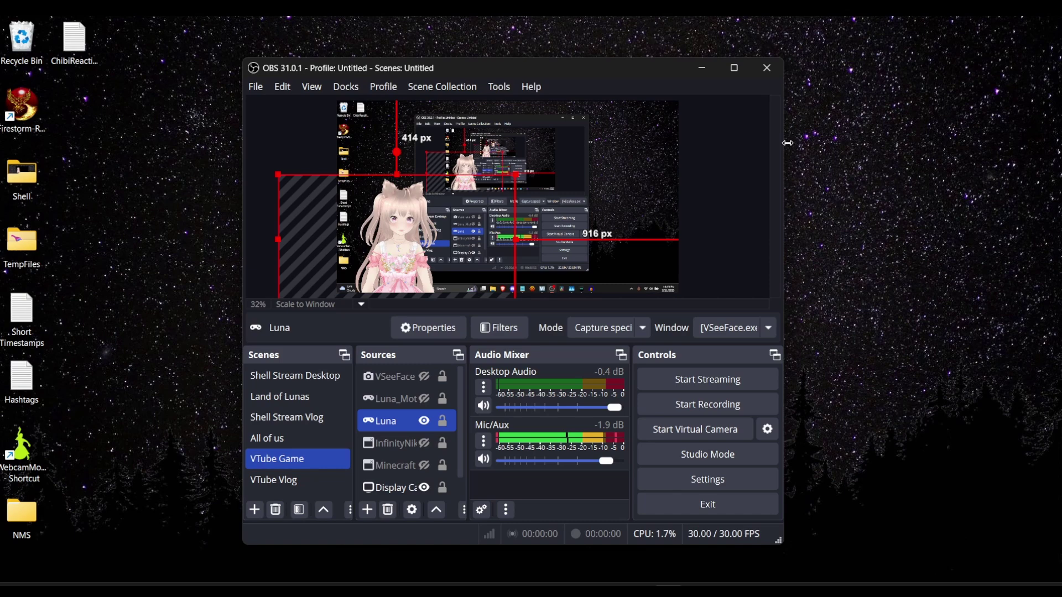
Widen OBS, move it to the left screen edge, and start the virtual camera.
drag(787, 143, 914, 142)
drag(752, 69, 511, 67)
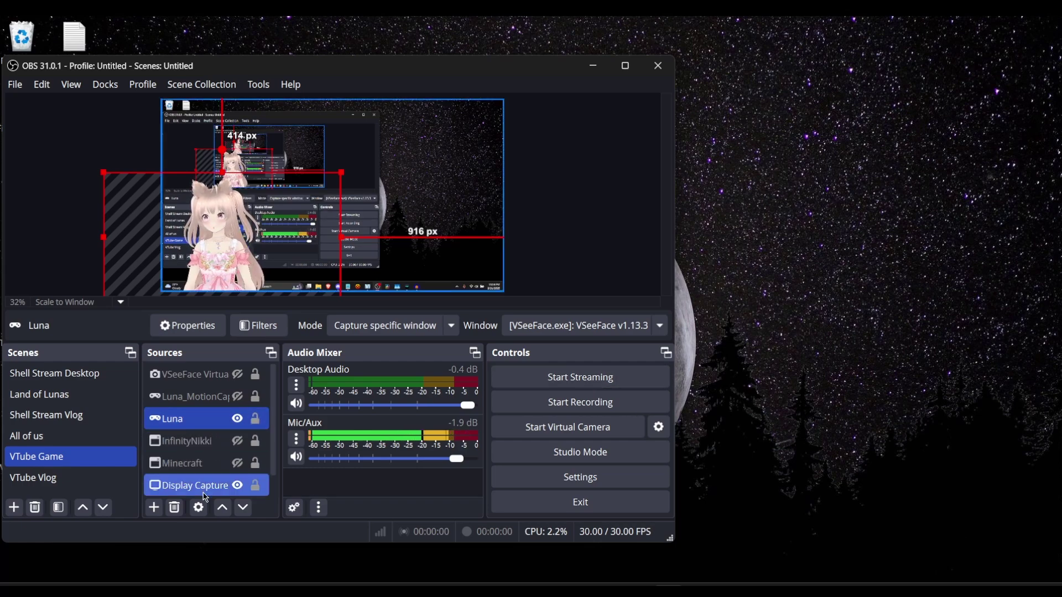
click(590, 438)
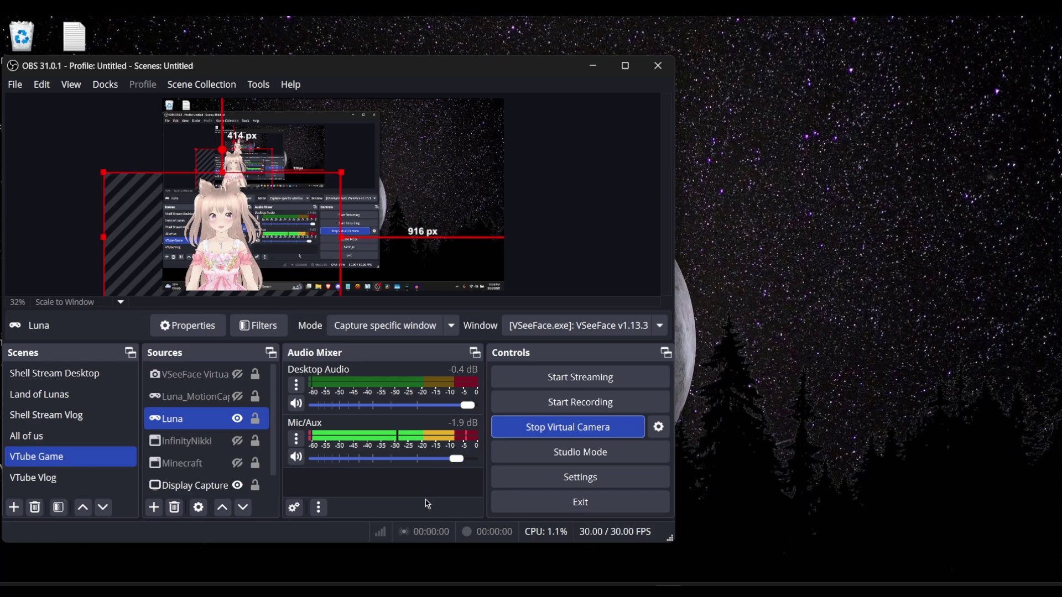
Keep the virtual camera output type as Program (Default) and confirm the settings.
click(660, 430)
click(309, 274)
click(307, 292)
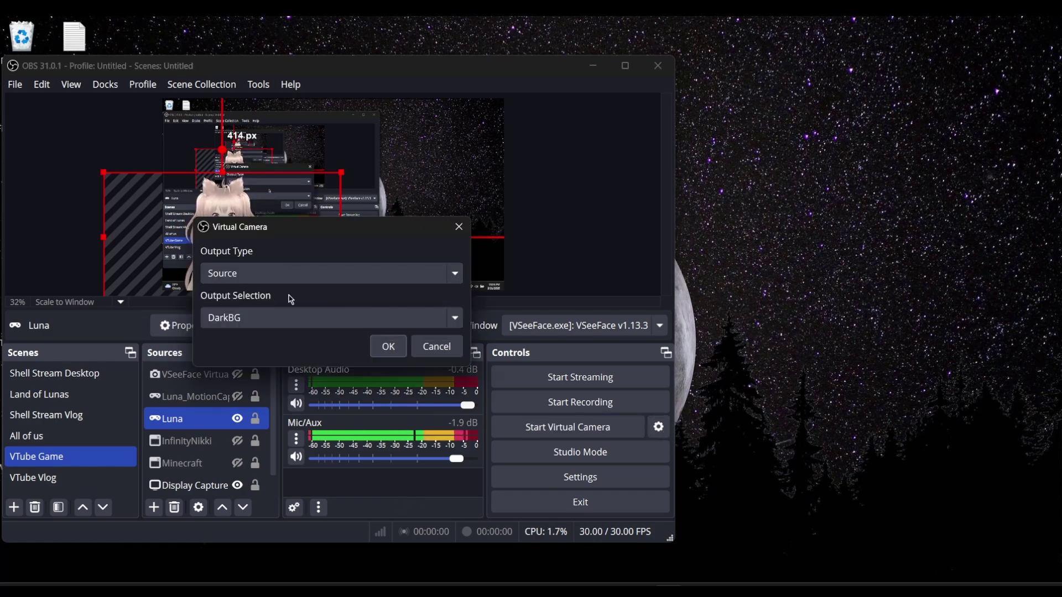
click(292, 273)
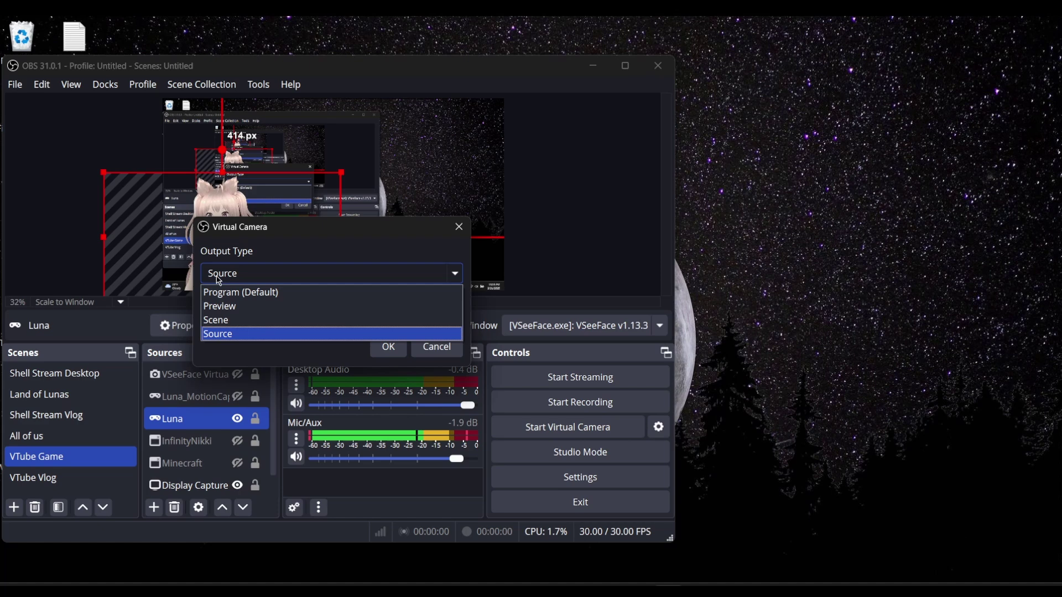
click(273, 293)
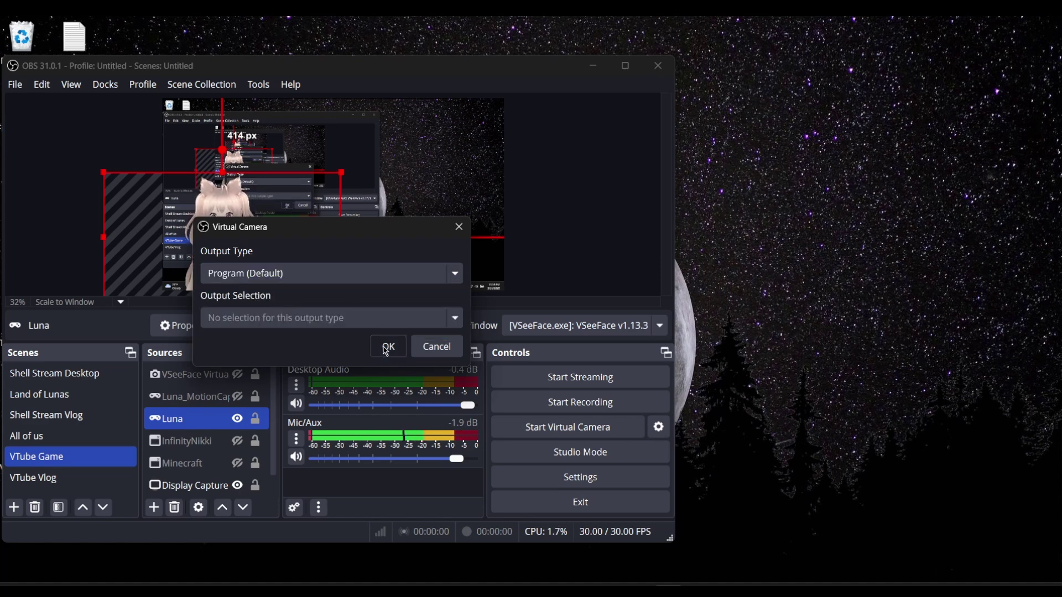
click(388, 346)
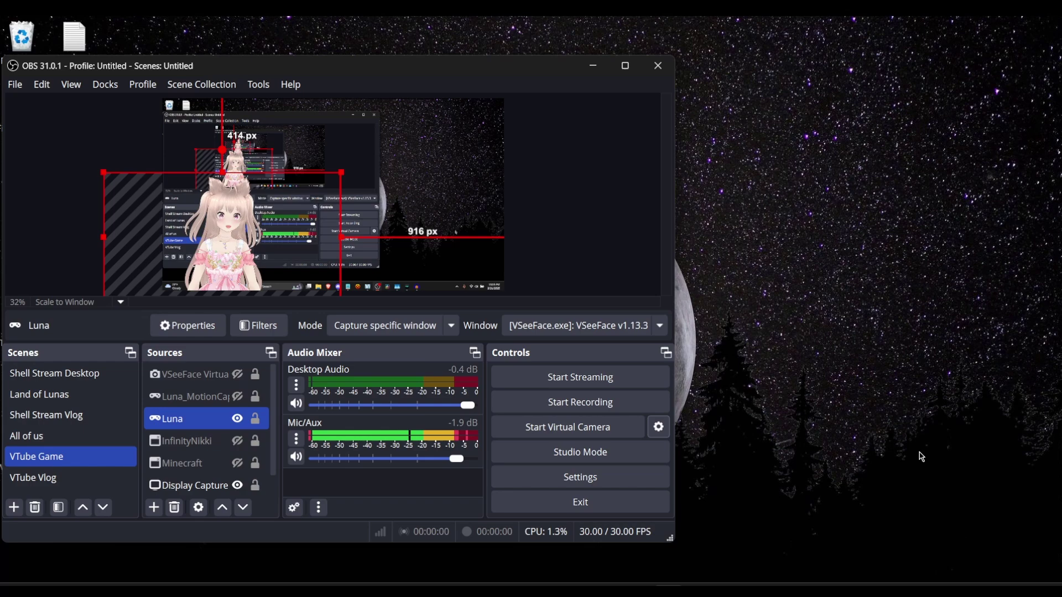
In the VTube Vlog scene, show Luna and AnimeBG and hide the green Color Source.
click(75, 476)
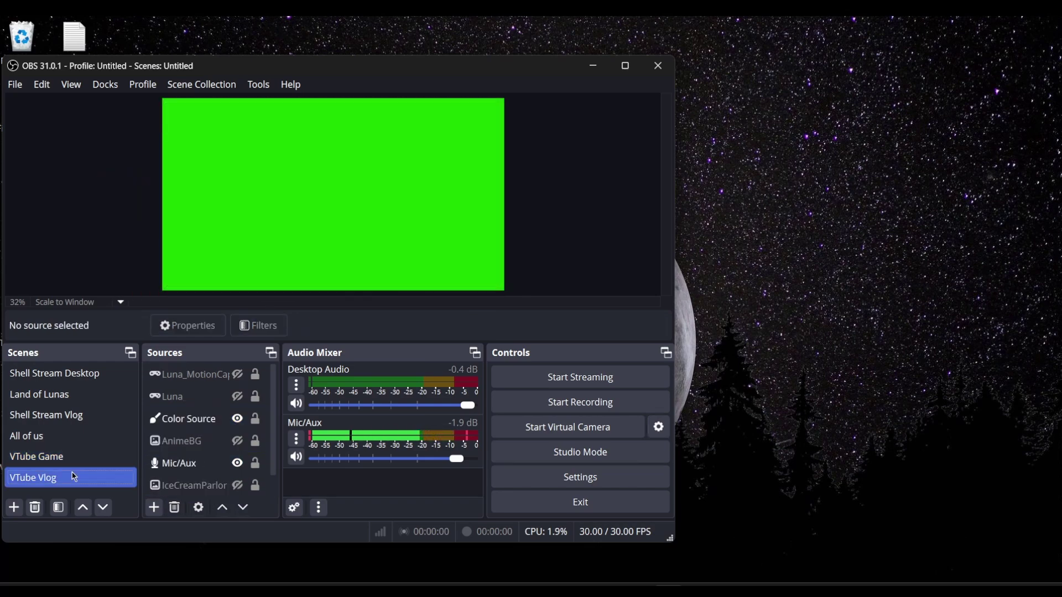
click(224, 404)
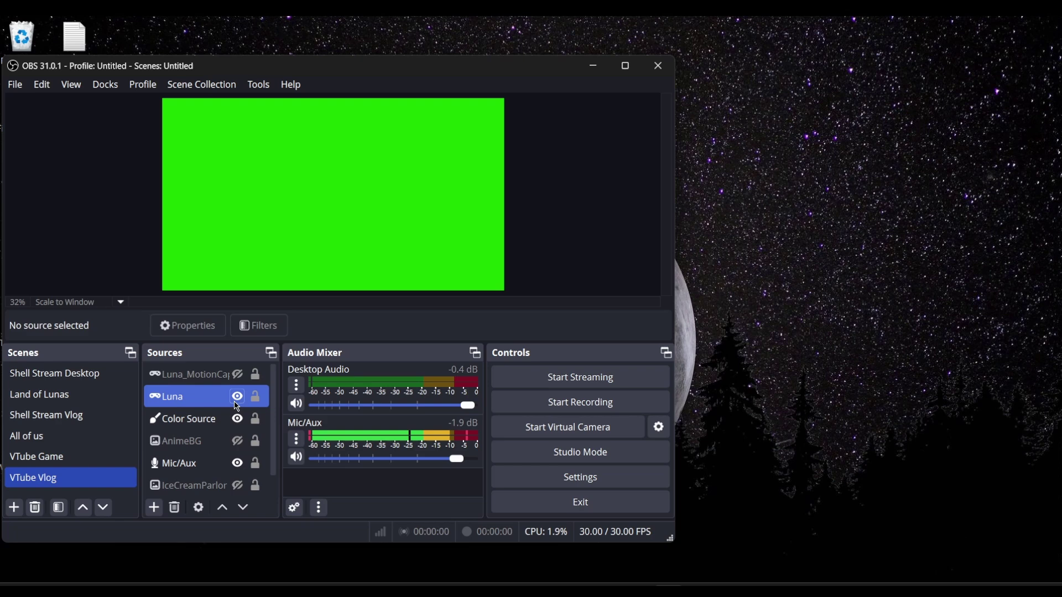
click(237, 398)
click(237, 419)
click(237, 440)
Clear the source selection and return to the VTube Game scene.
click(247, 491)
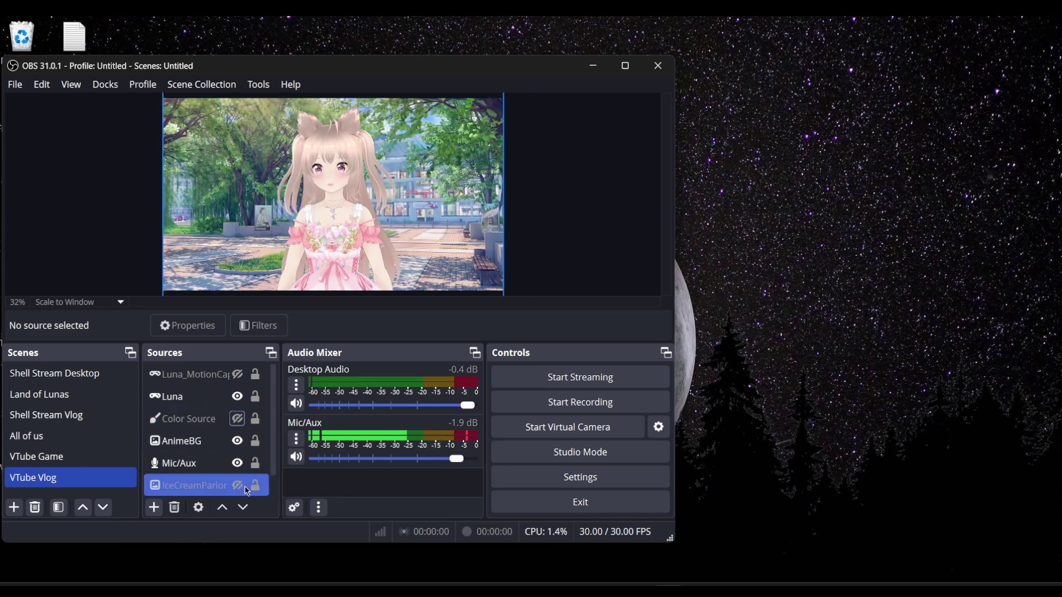
click(637, 211)
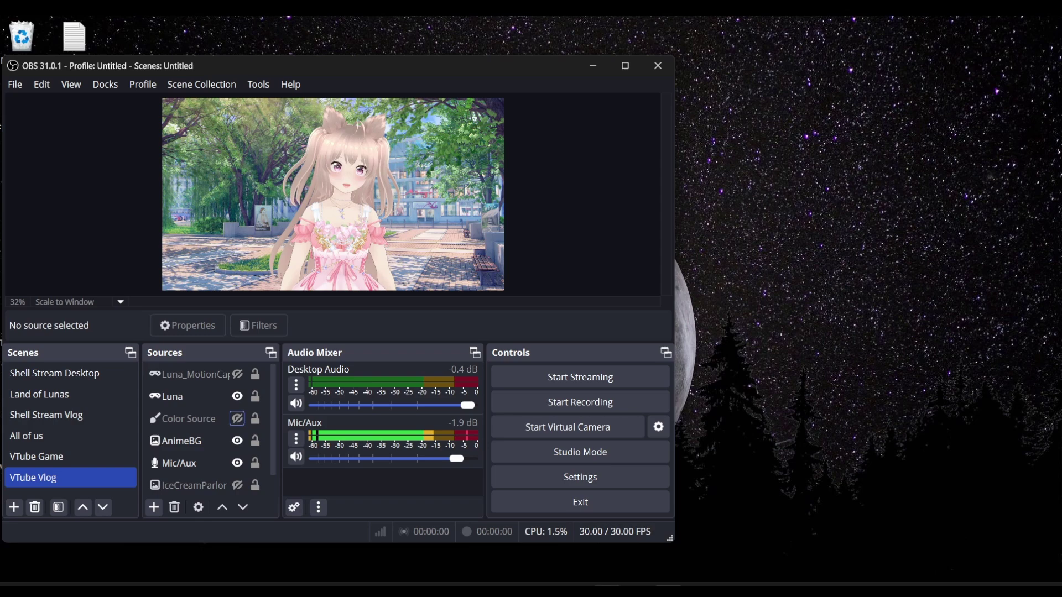
key(alt+Tab)
key(alt+Tab)
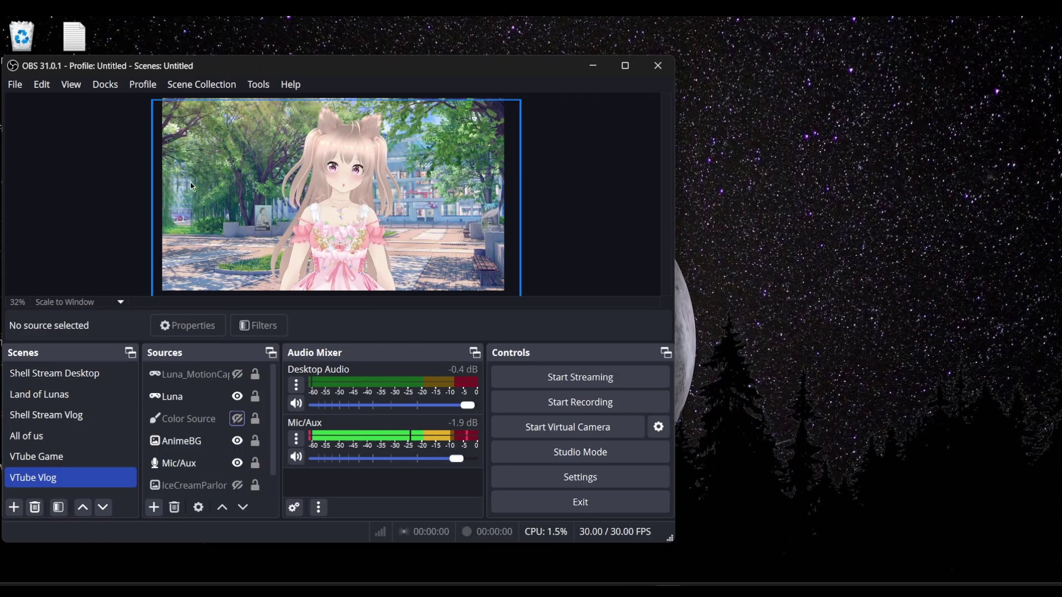
click(37, 462)
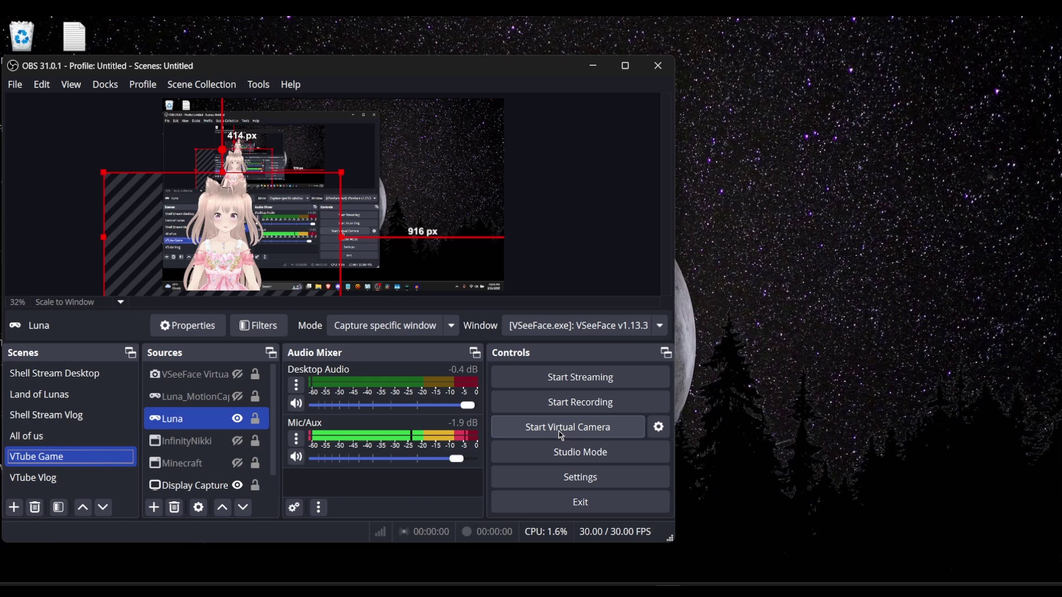
Set the virtual camera output type to Scene with VTube Vlog selected, then start it.
click(660, 428)
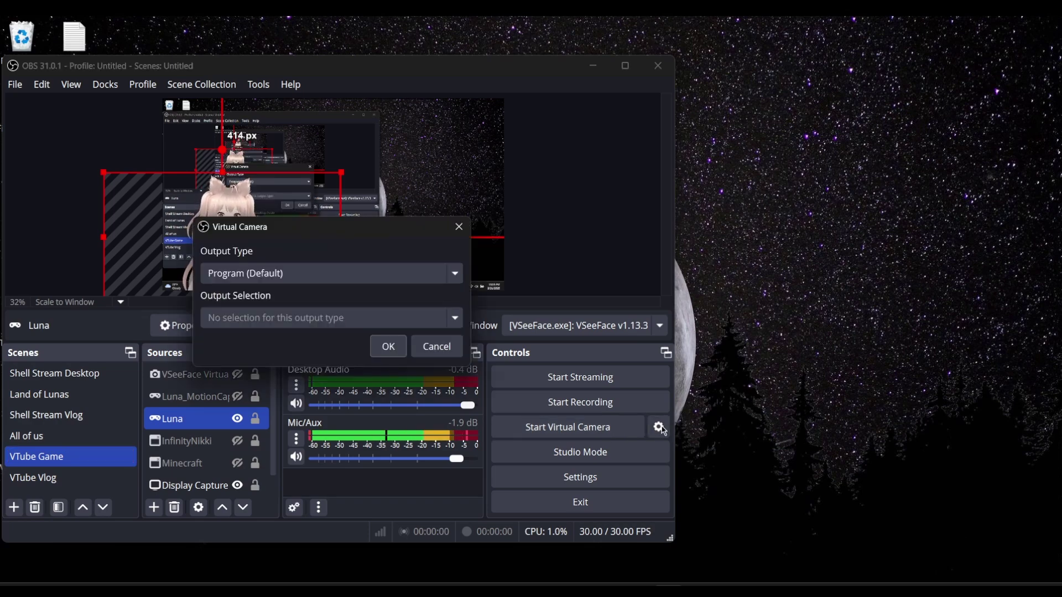
click(354, 275)
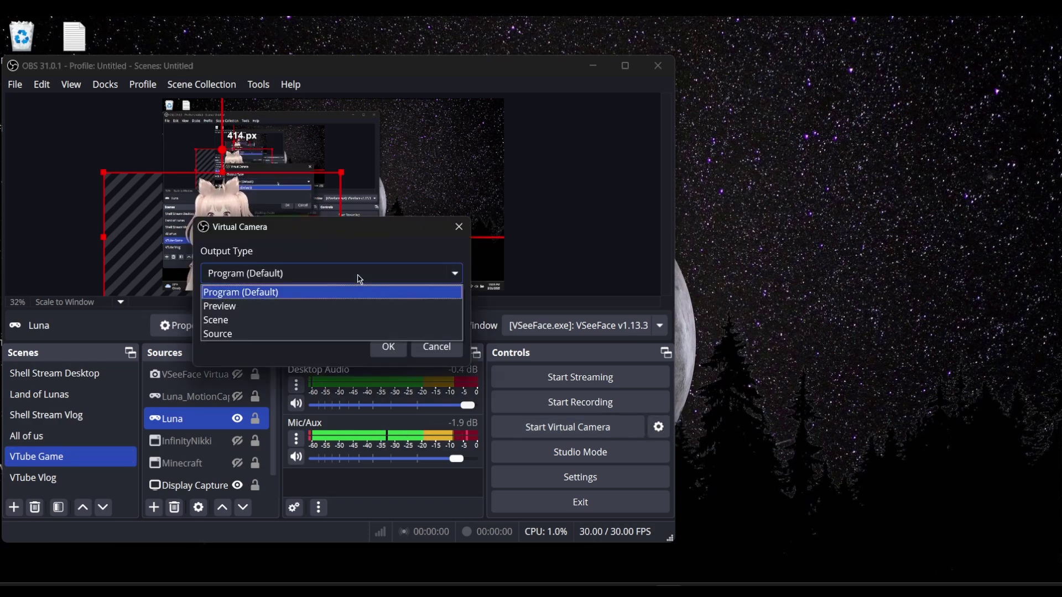
click(217, 321)
click(313, 323)
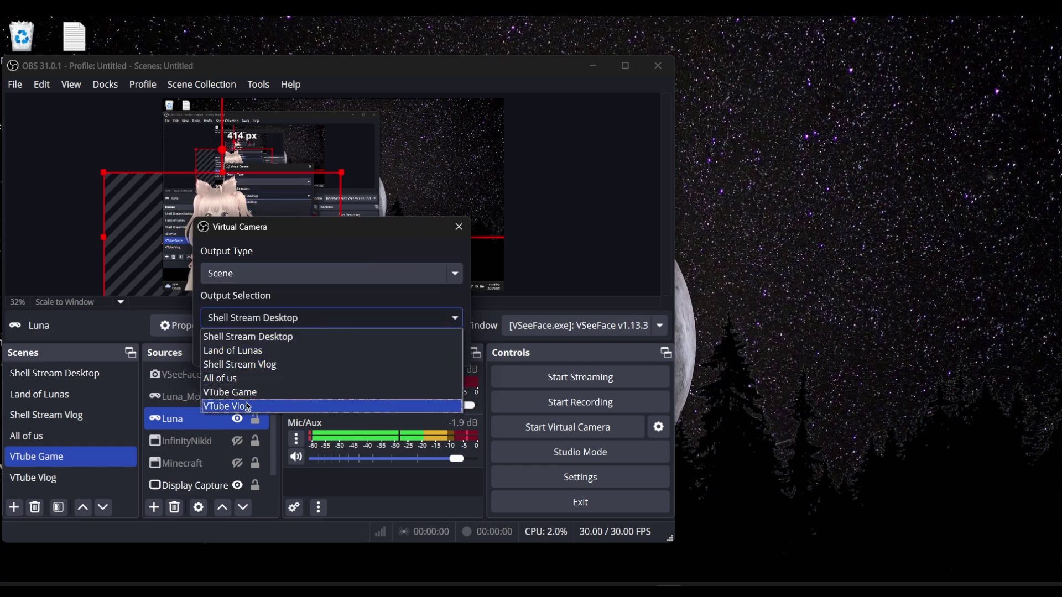
click(245, 408)
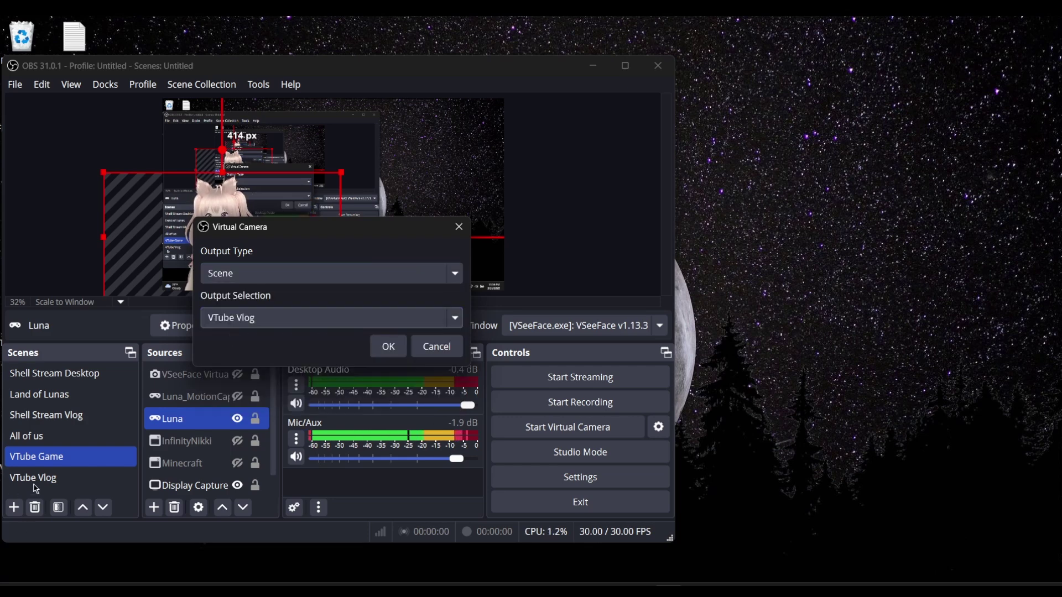
click(437, 346)
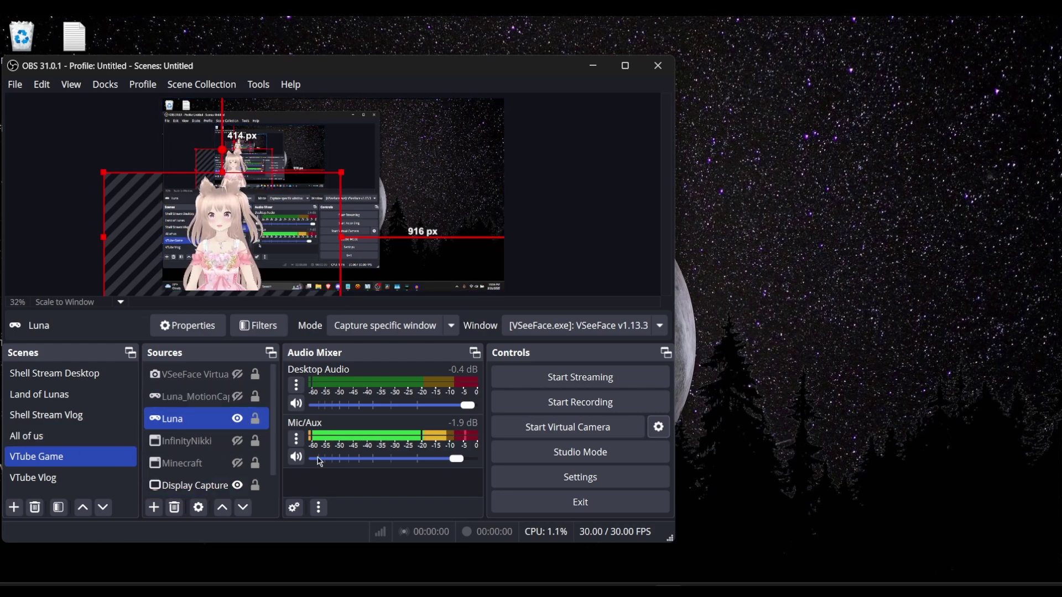
click(548, 431)
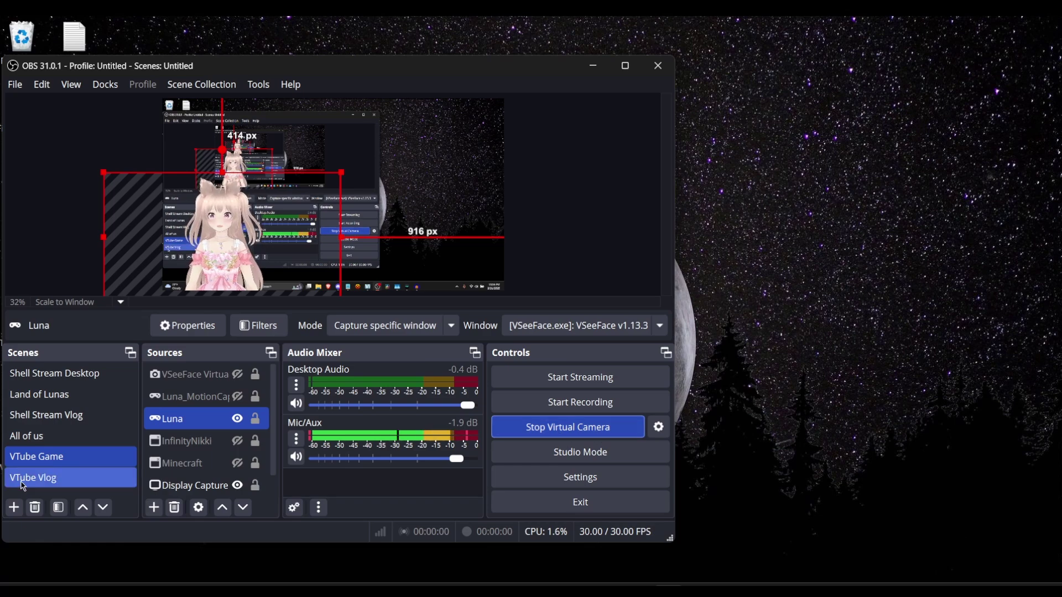
Place the Discord call window beside OBS so both are visible.
mouse_move(577, 589)
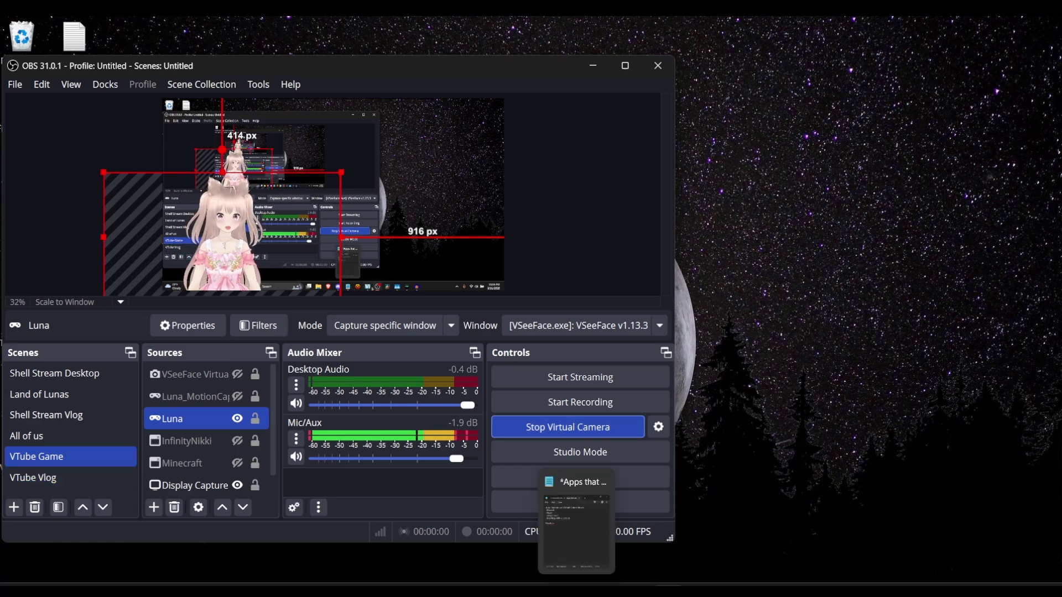
click(691, 587)
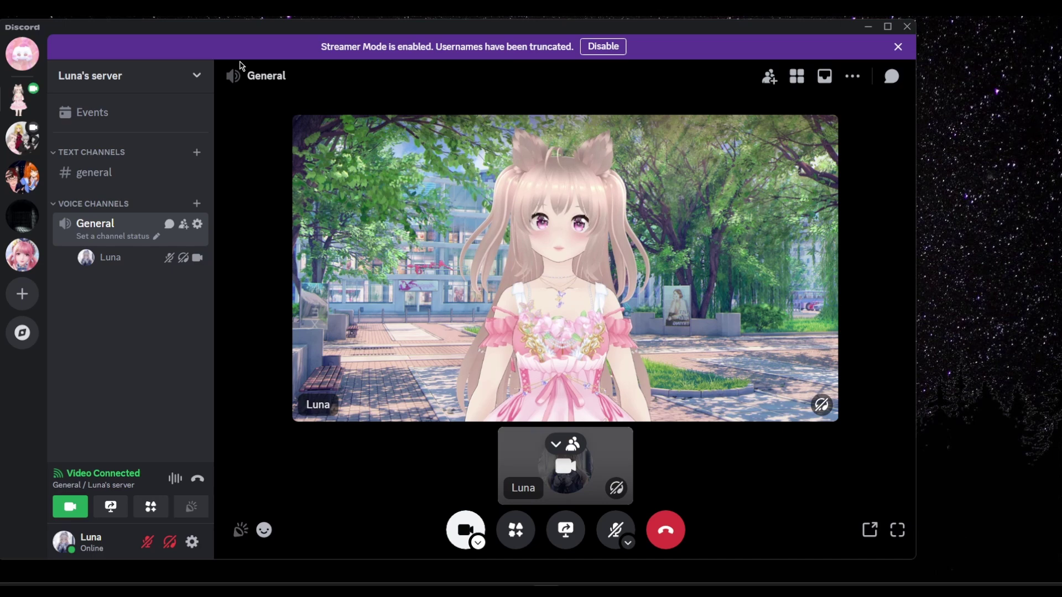
drag(222, 29, 650, 71)
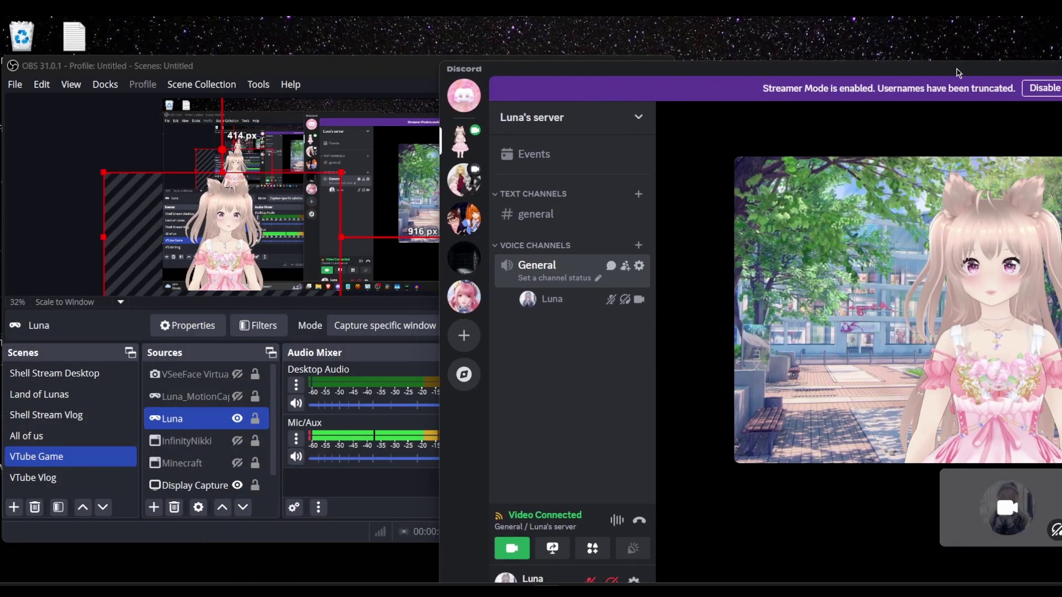
click(394, 71)
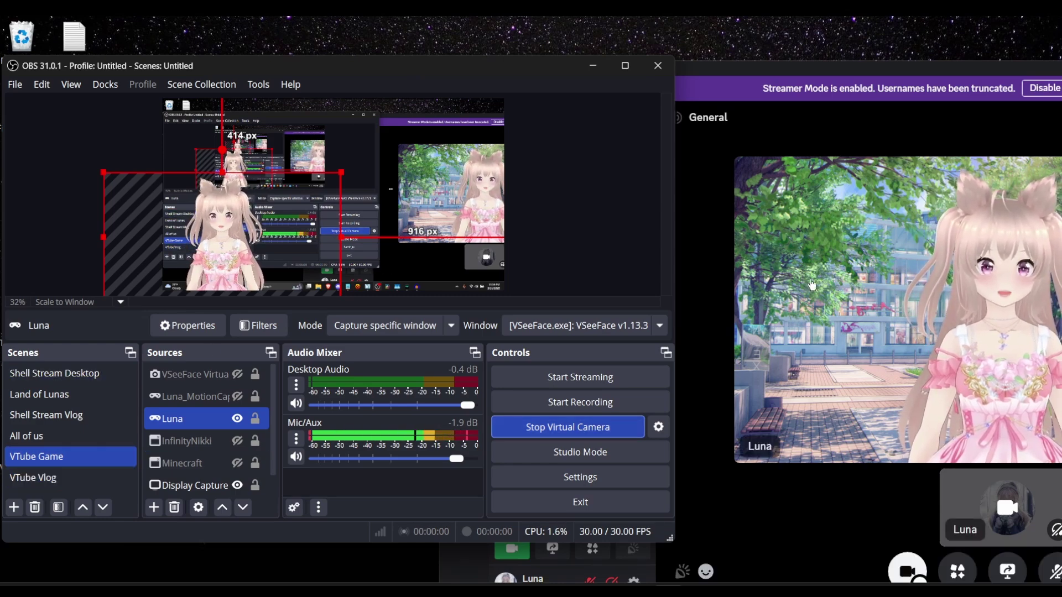
drag(915, 71, 509, 43)
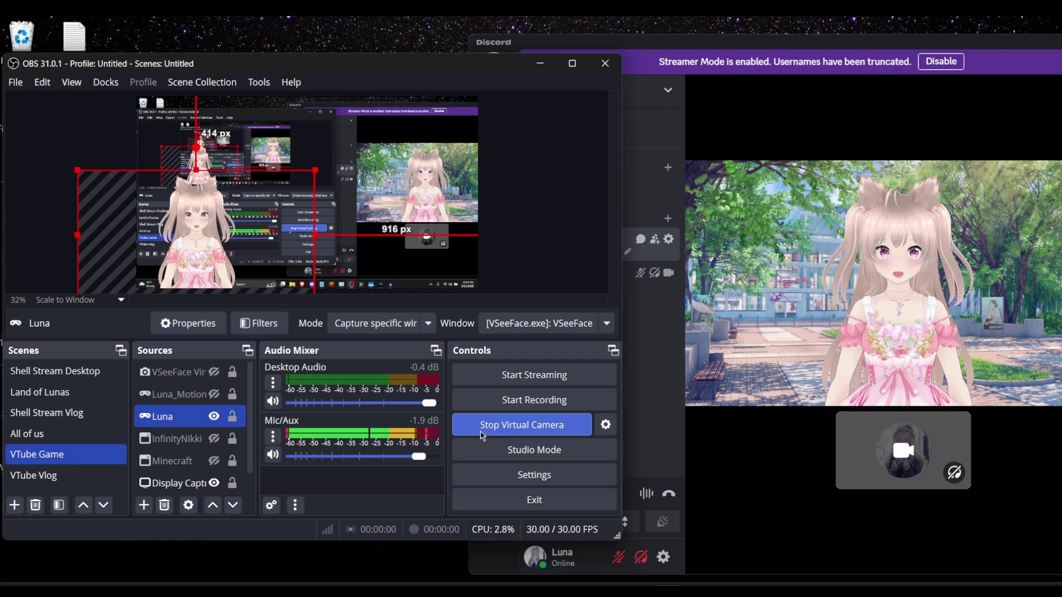
Stop the virtual camera and set its output type to Source with Luna selected.
click(544, 427)
click(606, 425)
click(256, 313)
click(256, 314)
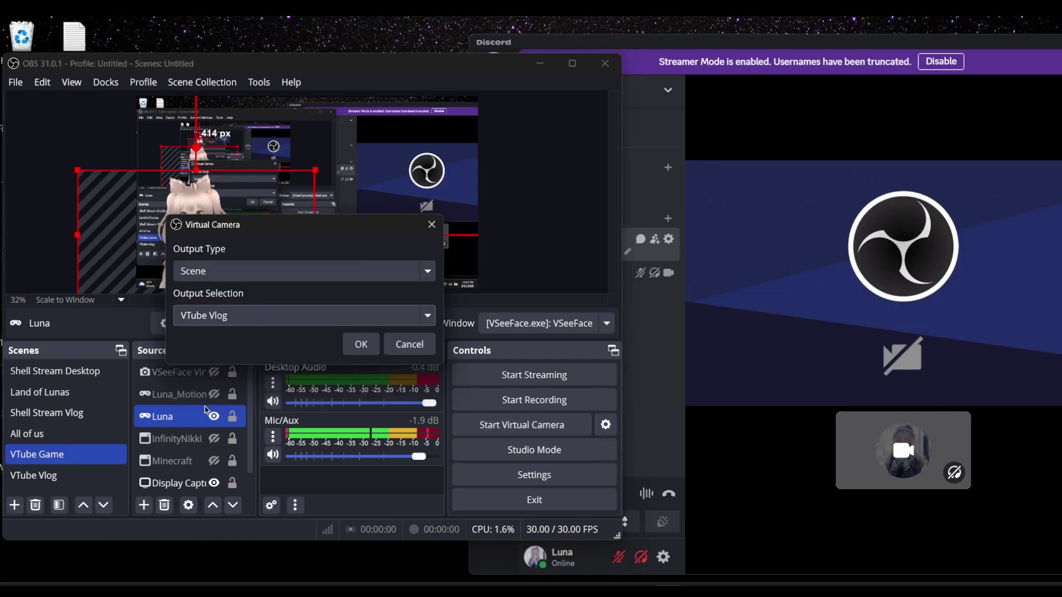
click(289, 273)
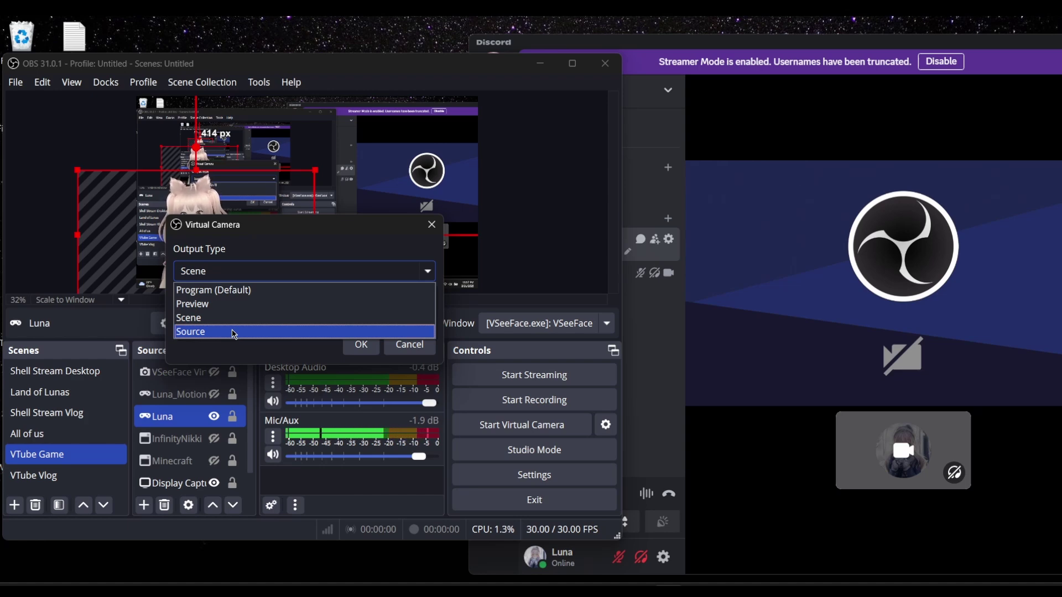
click(207, 332)
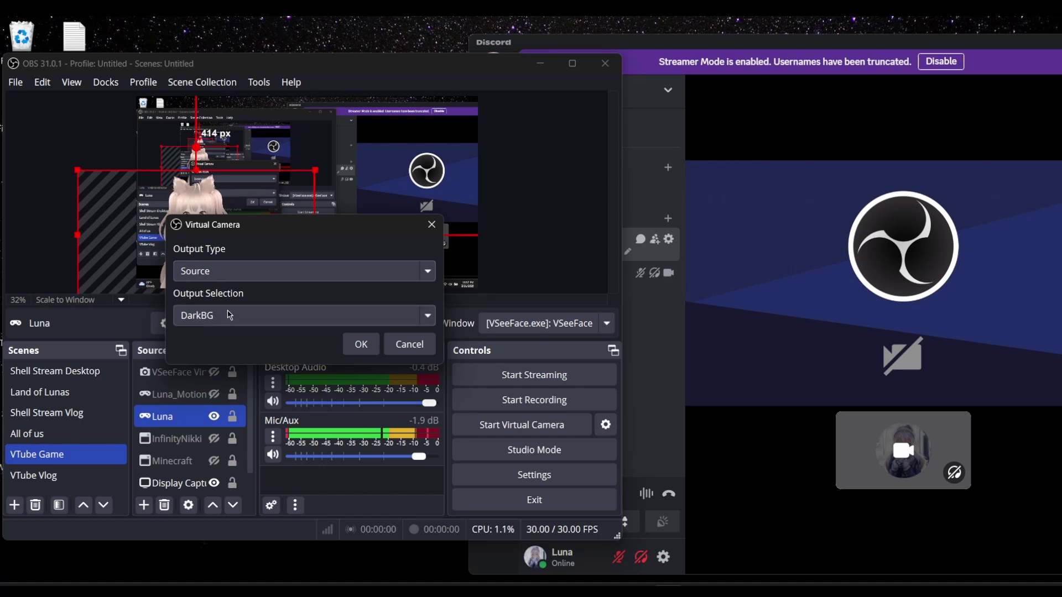
click(276, 321)
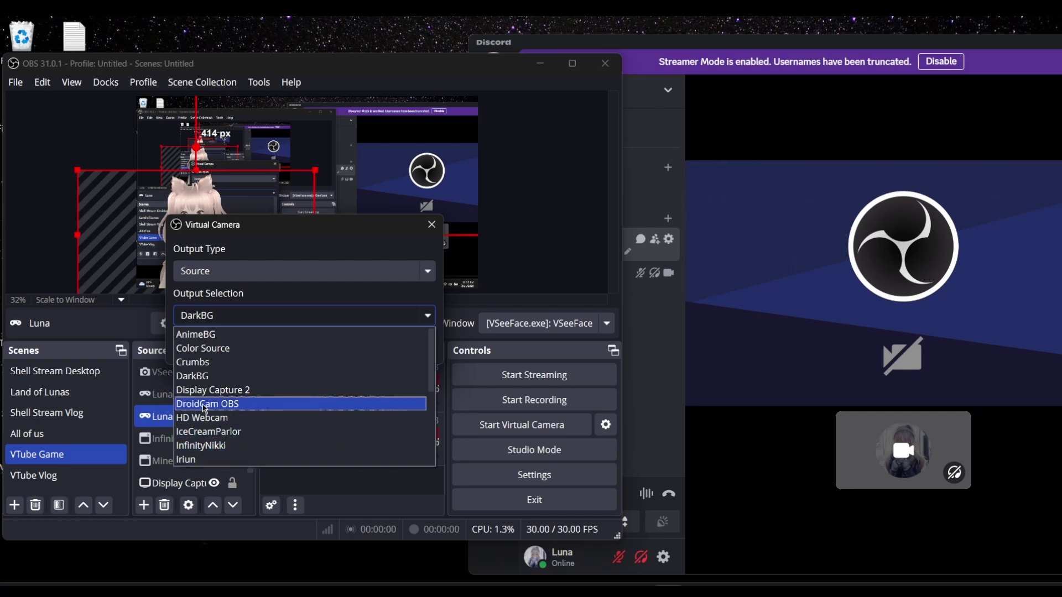
scroll(206, 401, down, 3)
click(221, 362)
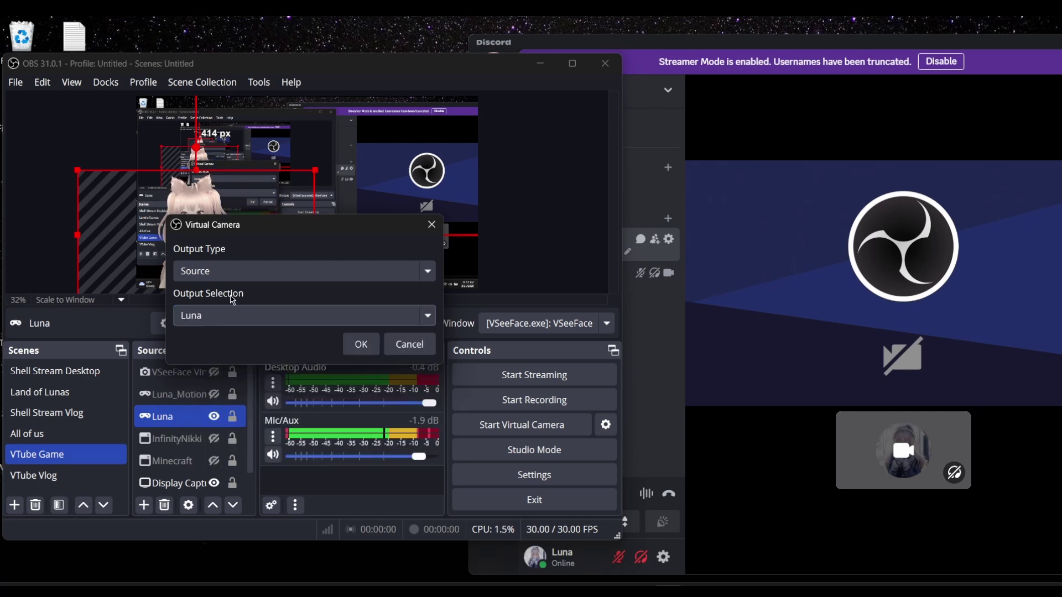
click(360, 346)
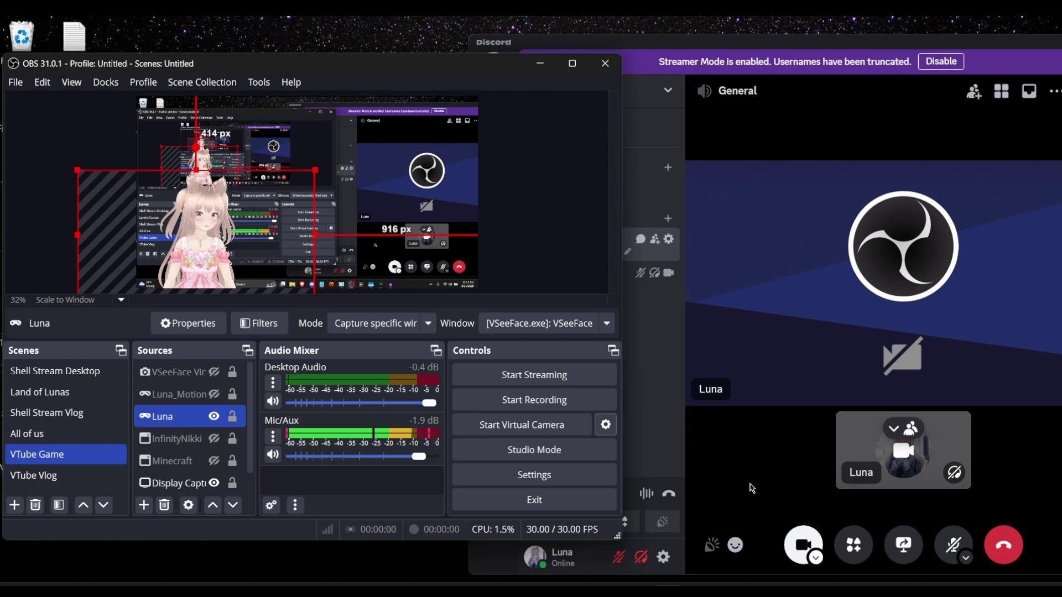
Start the virtual camera and move the Luna avatar up in the preview.
click(521, 426)
mouse_move(756, 311)
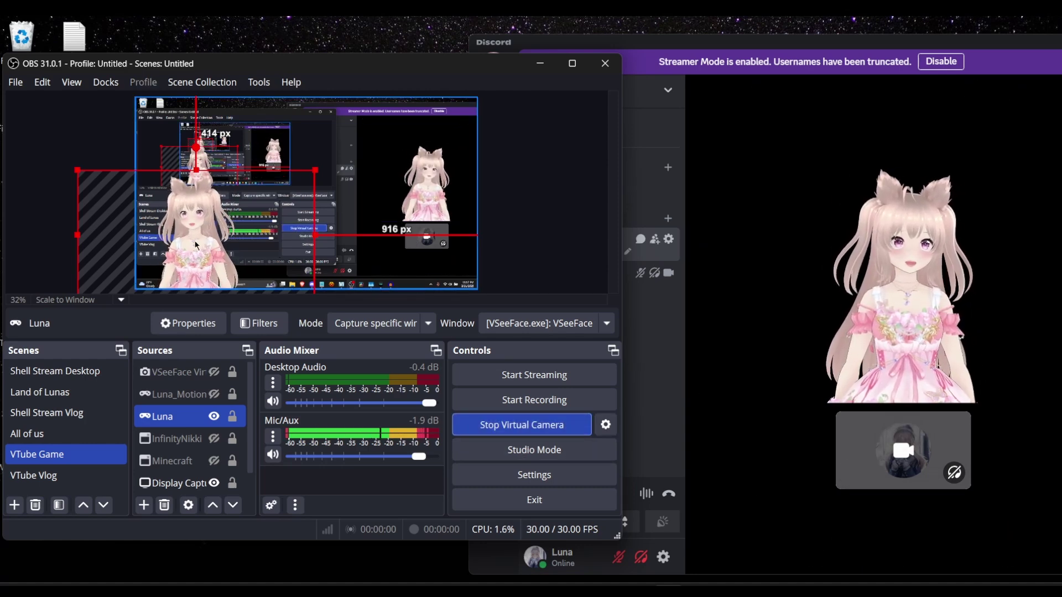
drag(195, 243, 190, 269)
mouse_move(891, 306)
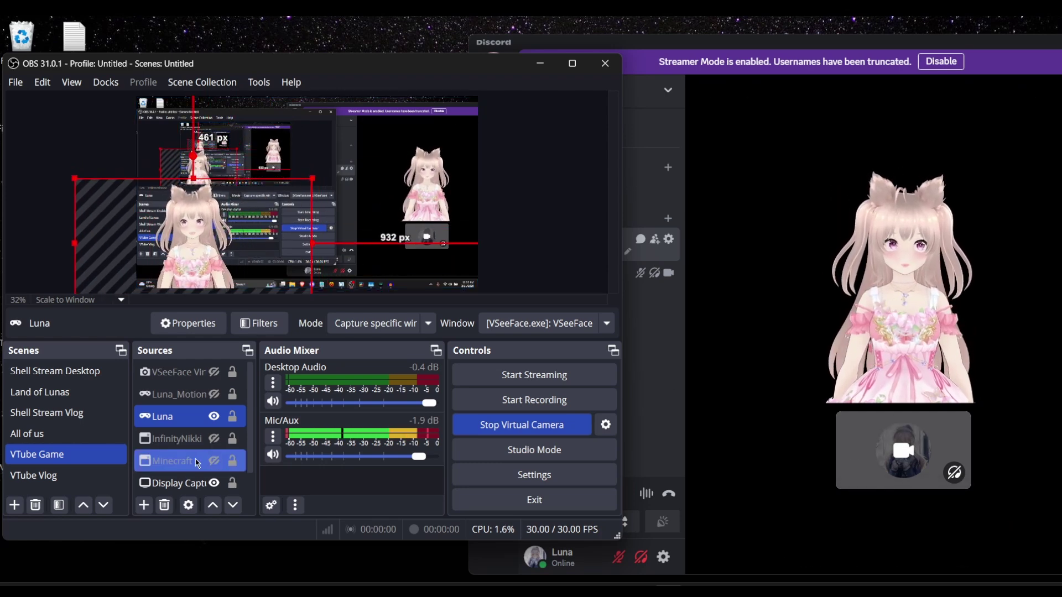
Stop the virtual camera and change its output type to Preview.
click(522, 424)
click(605, 425)
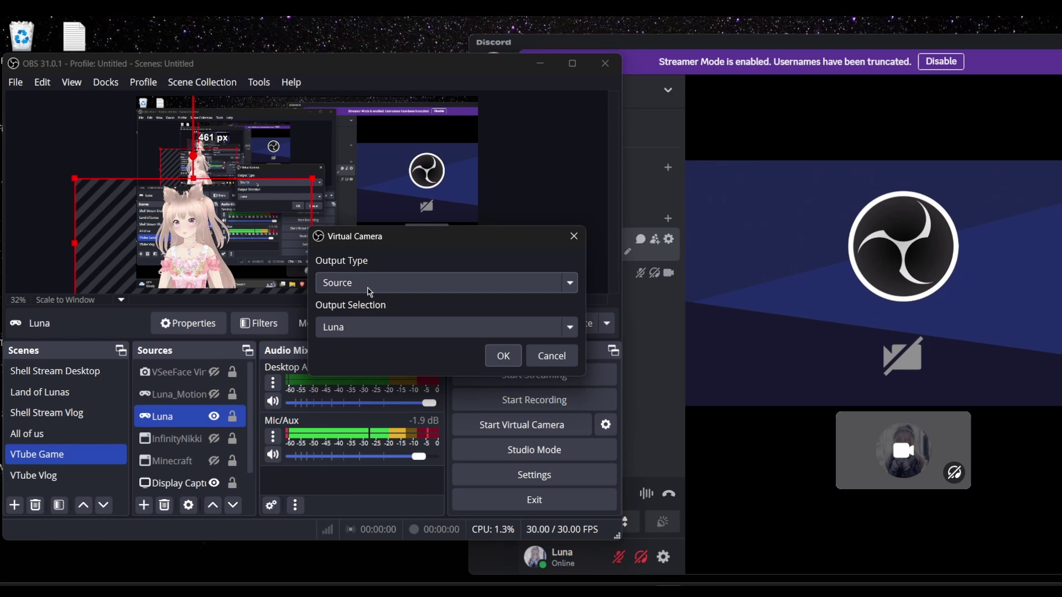
click(426, 297)
click(430, 294)
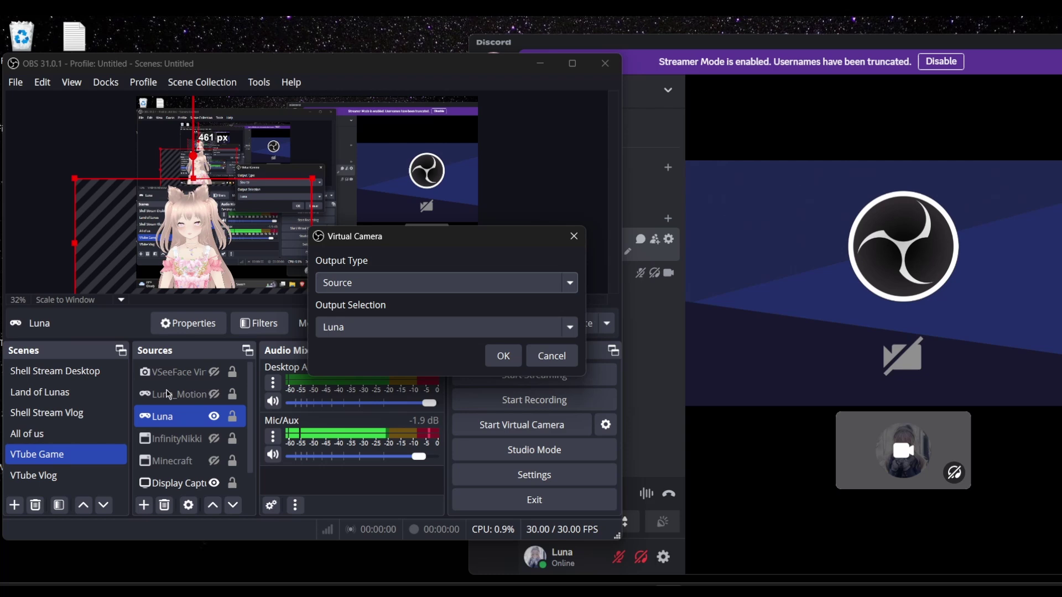
click(387, 283)
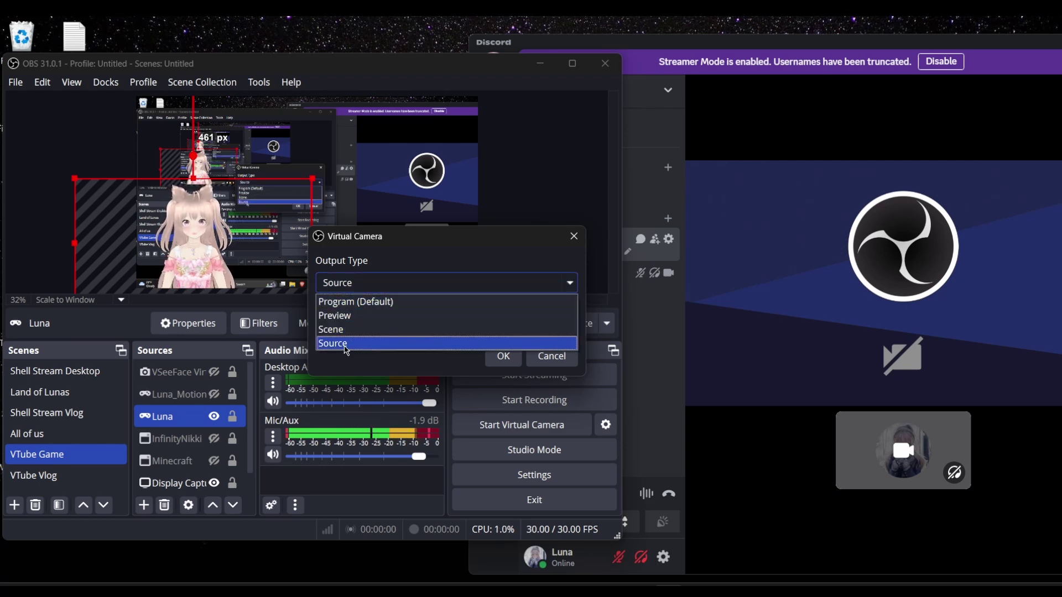
click(357, 317)
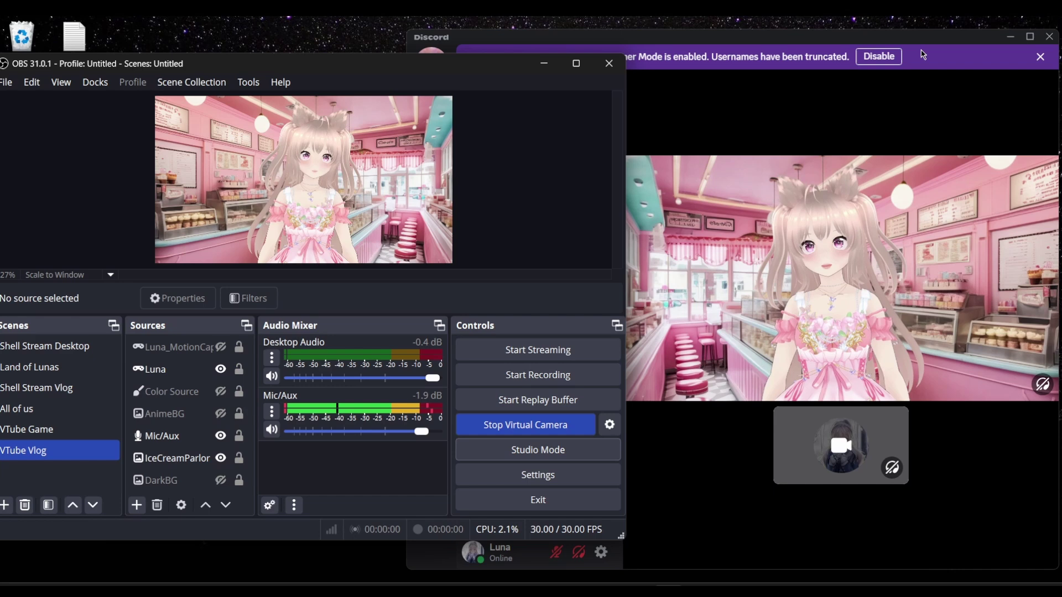
Switch Discord's call camera to VSeeFaceCamera, then back to OBS Virtual Camera.
drag(923, 38, 636, 38)
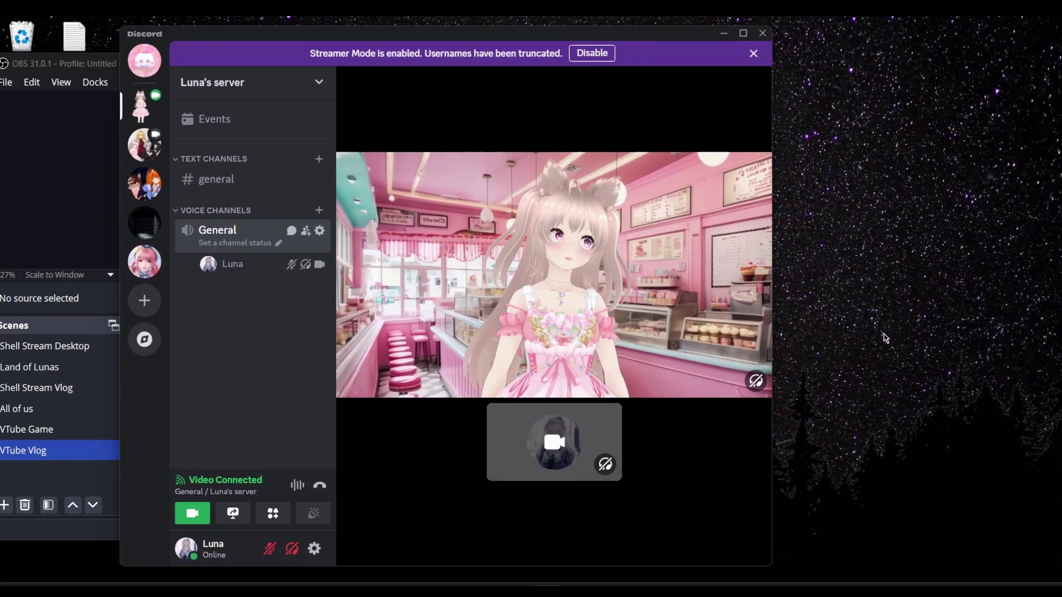
mouse_move(704, 447)
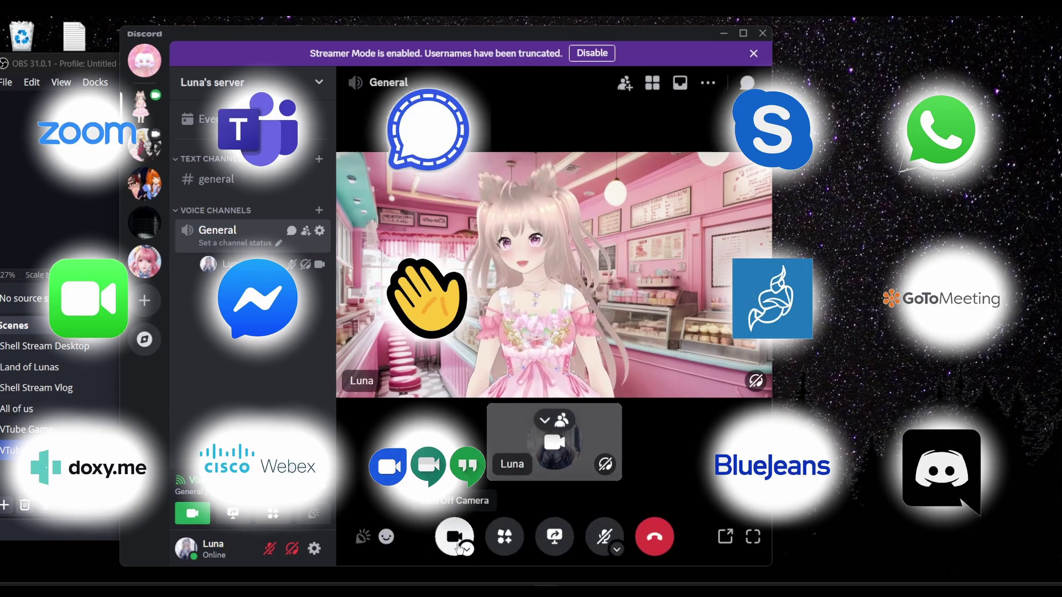
click(467, 550)
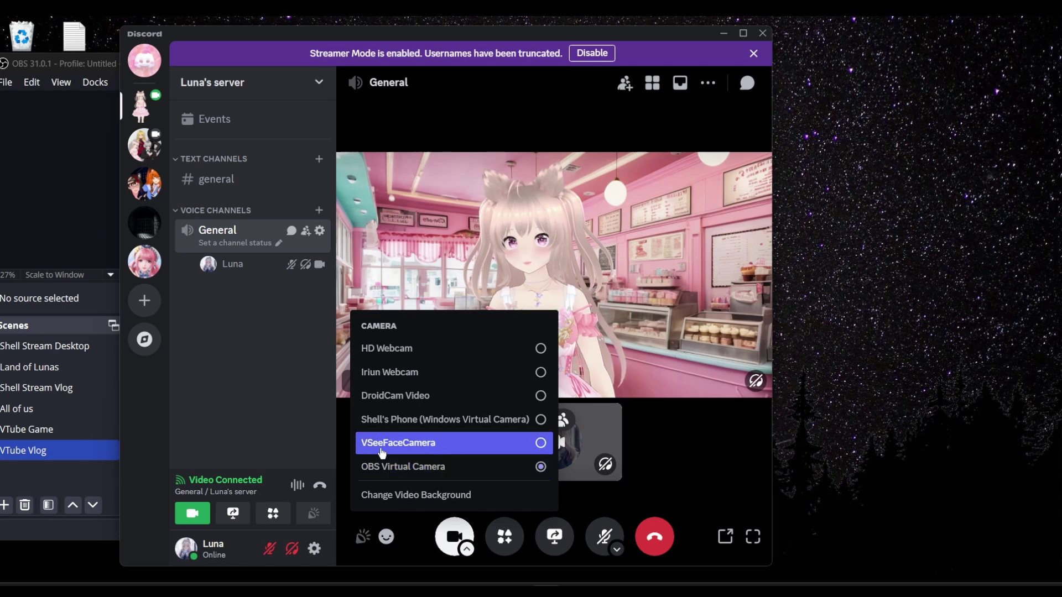
click(458, 449)
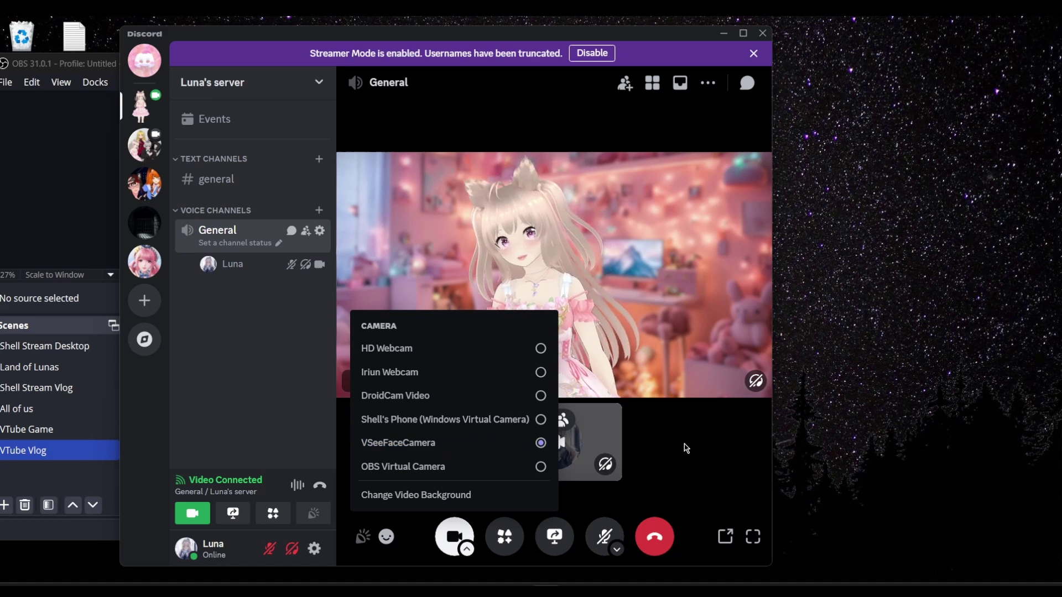
click(431, 467)
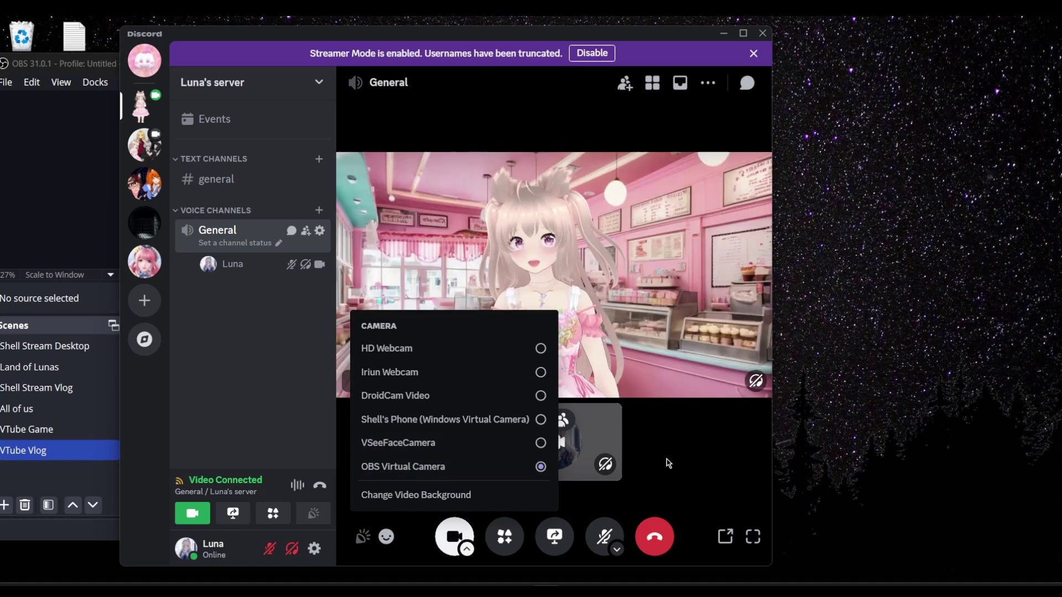
click(666, 461)
drag(387, 33, 411, 33)
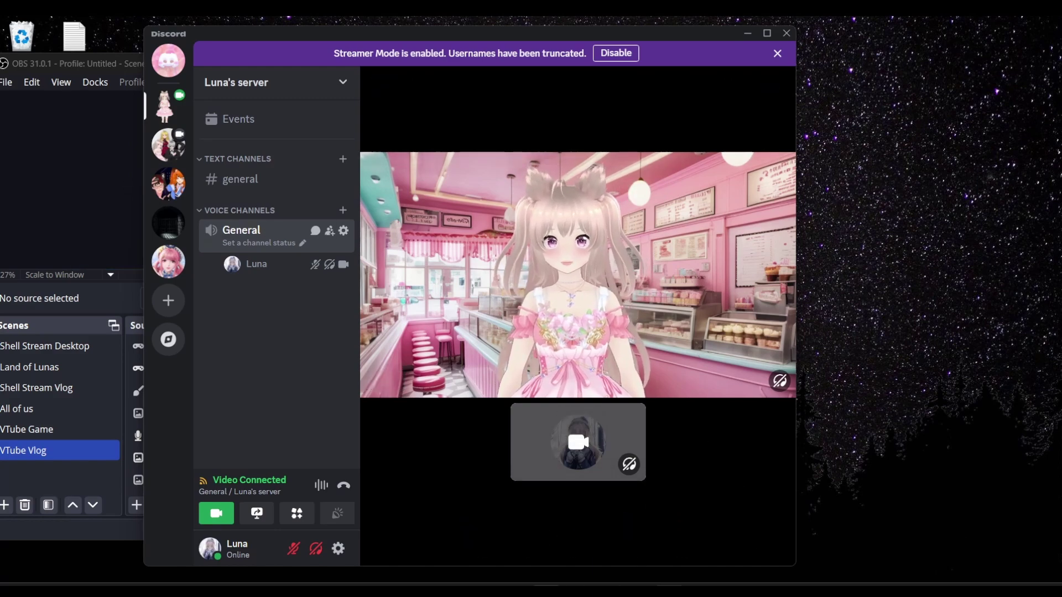
Switch from Discord to the OBS window with Alt+Tab.
key(alt+Tab)
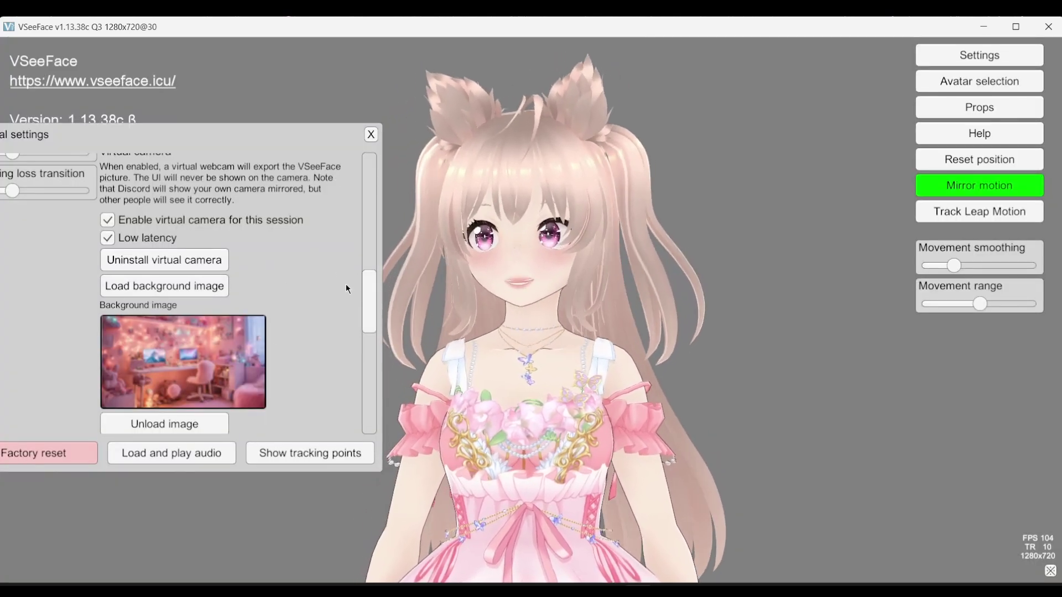
Hide the IceCreamParlor background in the VTube Vlog scene.
click(371, 135)
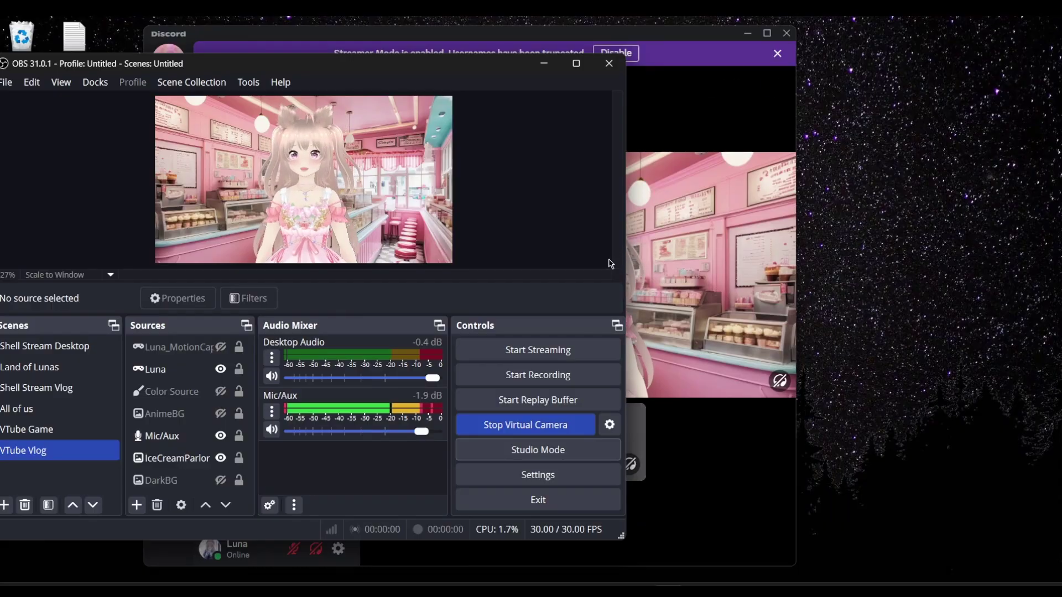
drag(471, 75, 511, 73)
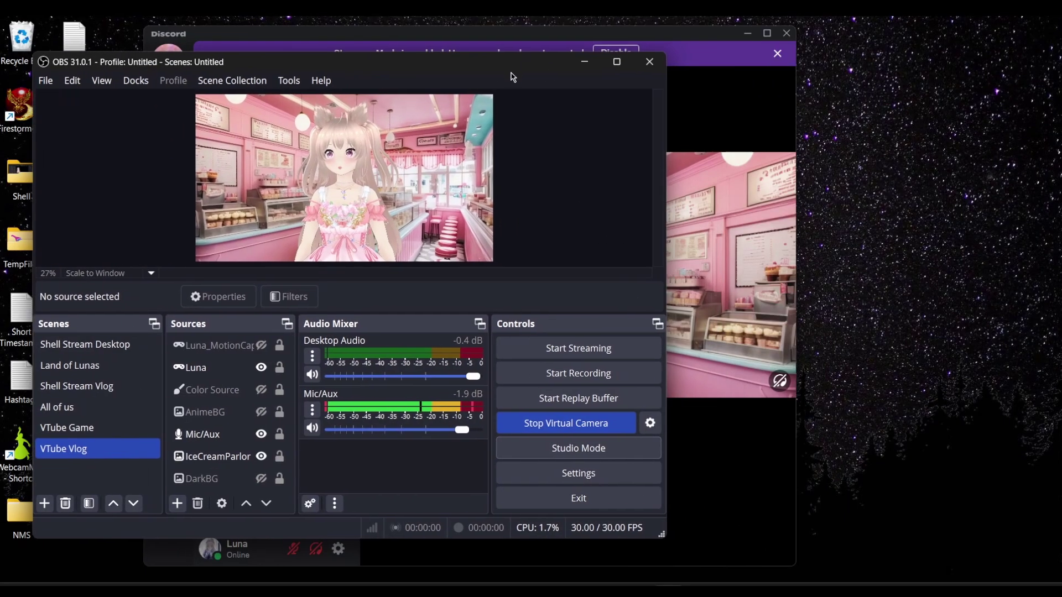
click(262, 456)
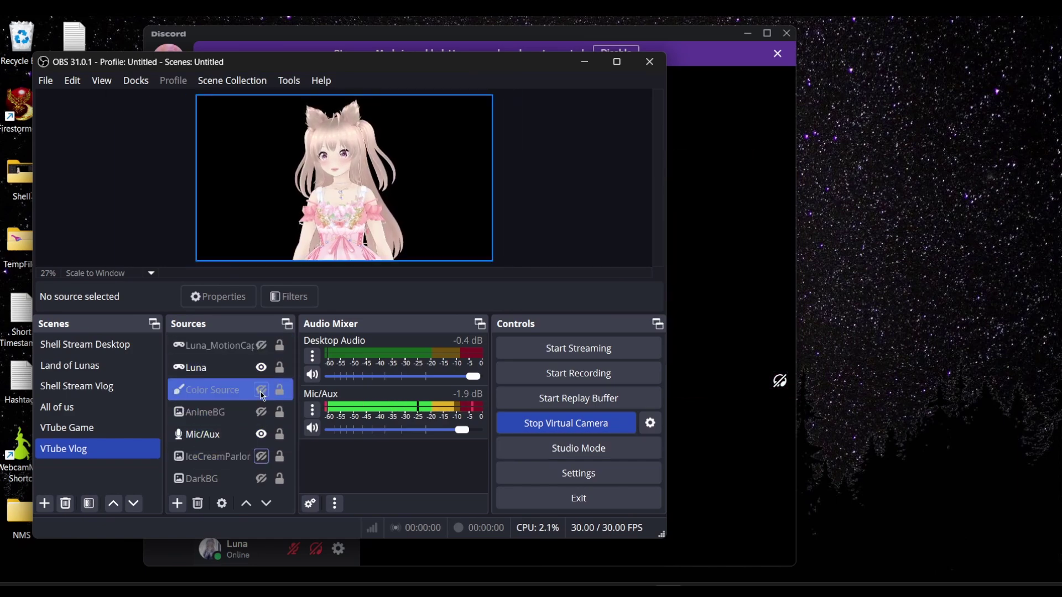
Review the VTube Game sources, widen the OBS window, and return to VTube Vlog.
click(108, 436)
click(243, 412)
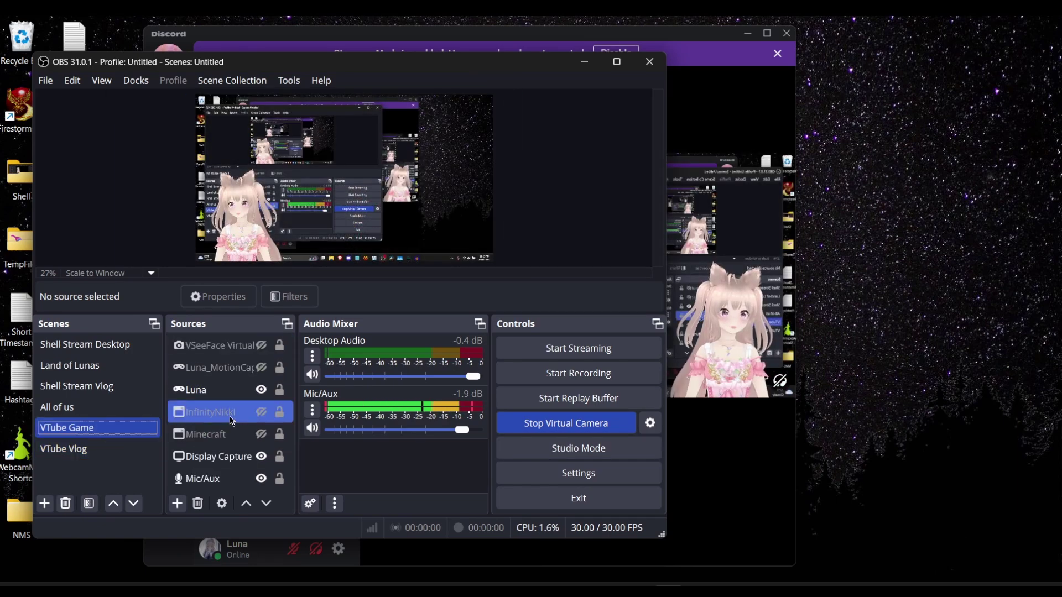
click(257, 435)
click(260, 435)
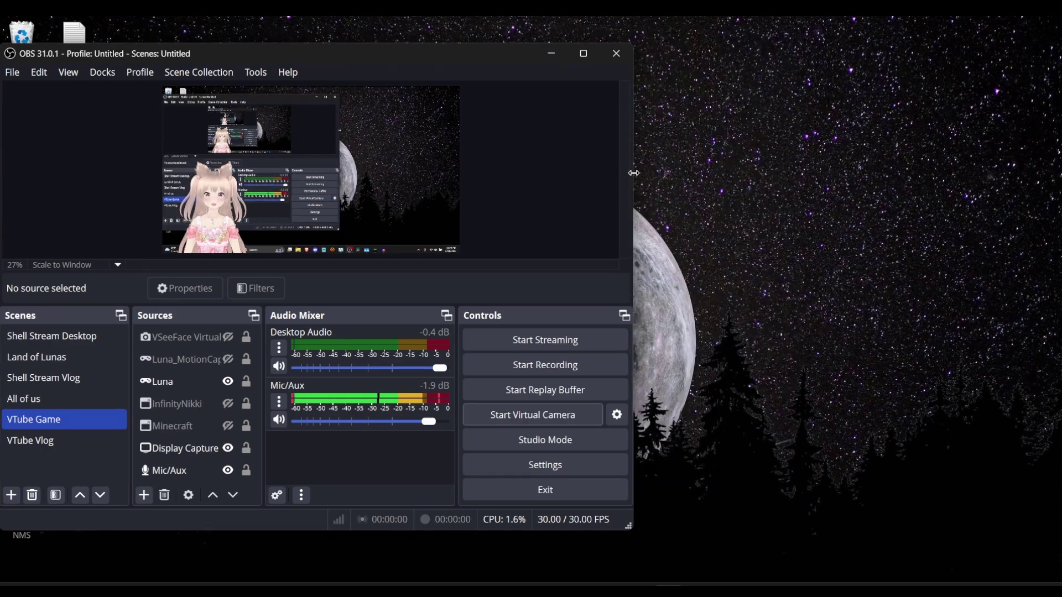
drag(633, 173, 896, 173)
click(63, 439)
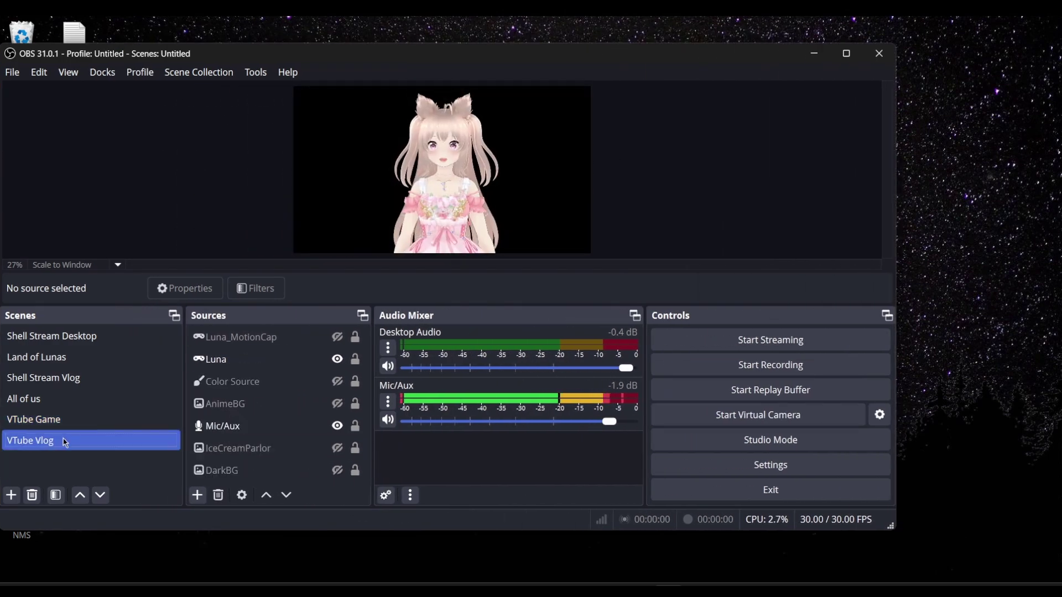
click(63, 439)
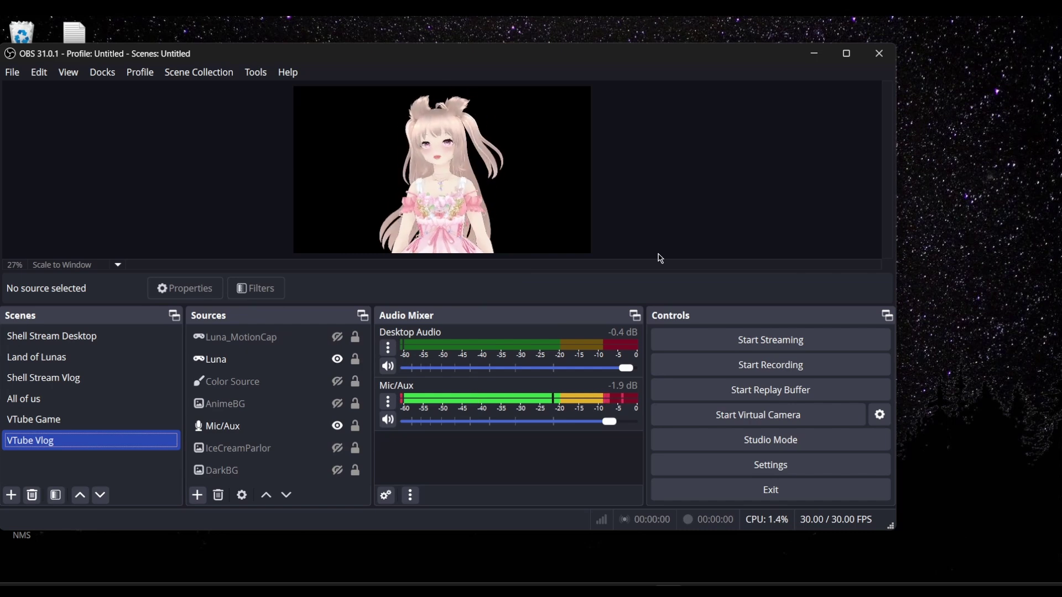